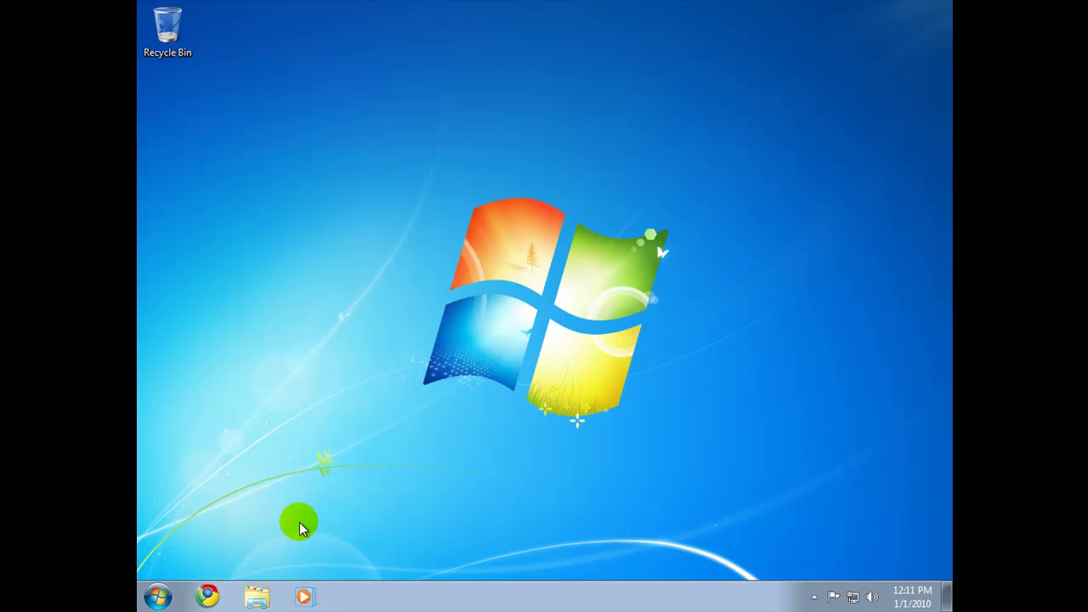
# Step: Download jfx4setup.exe in Chrome from the pasted link and run it with administrator approval
pyautogui.click(206, 596)
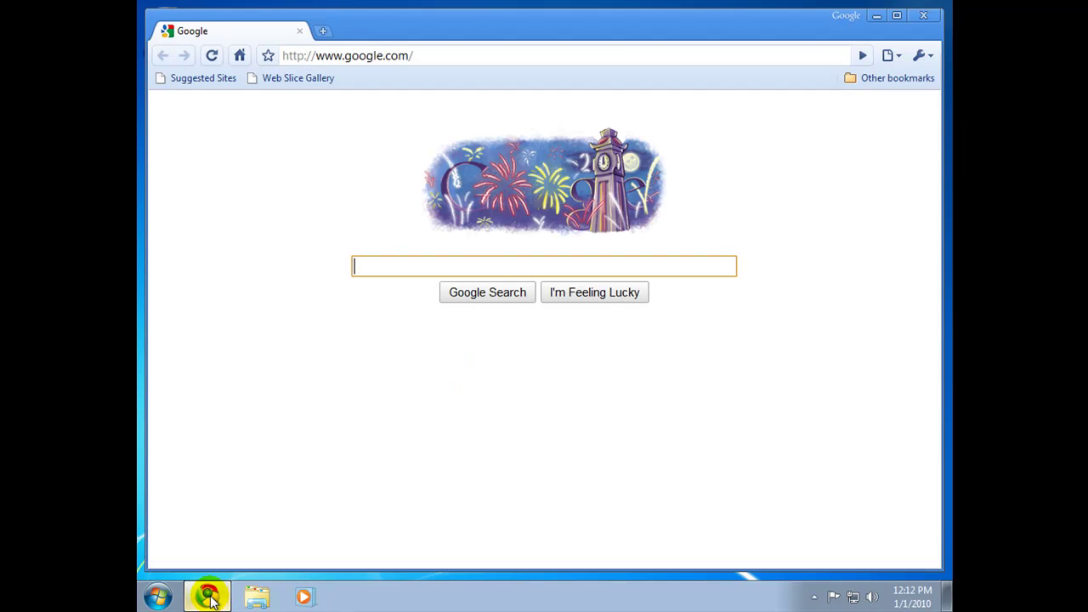
pyautogui.click(453, 56)
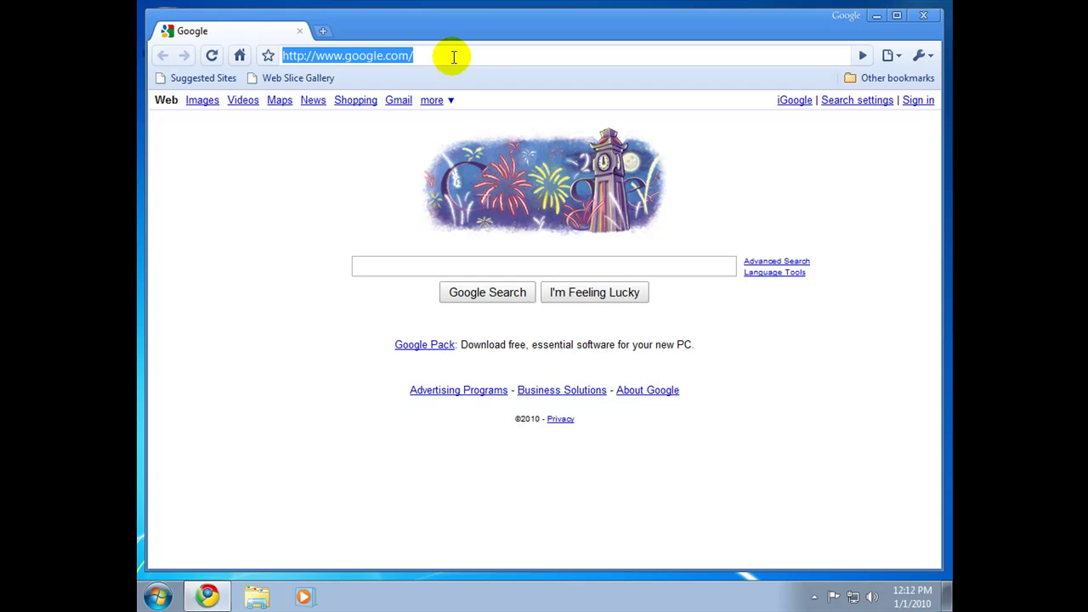
pyautogui.write('http://www.metaquotes.net/files/jadefx/jfx4setup.exe')
pyautogui.press('Return')
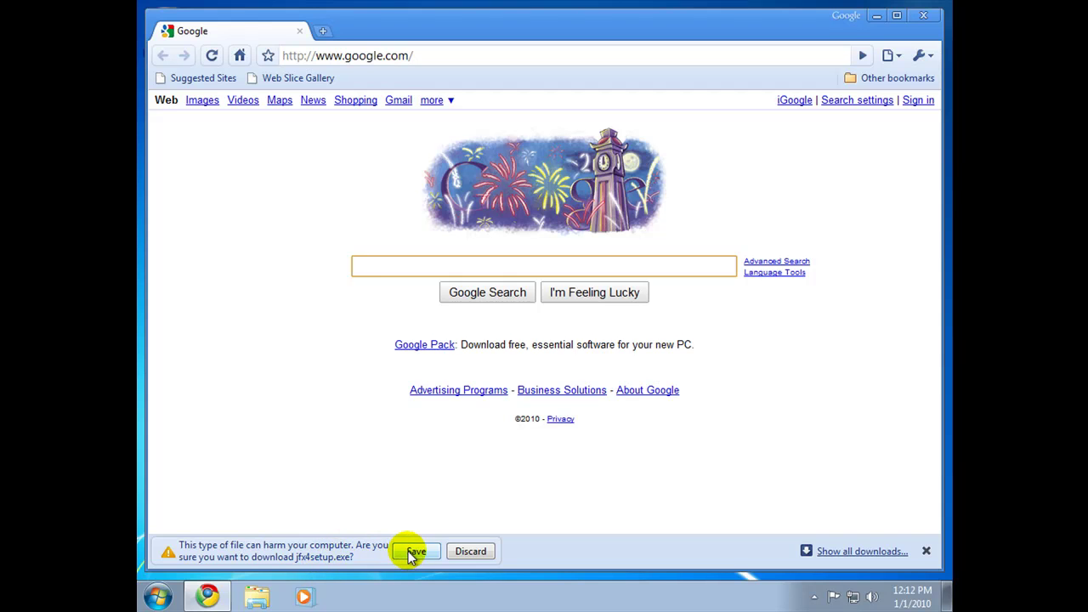
pyautogui.click(408, 551)
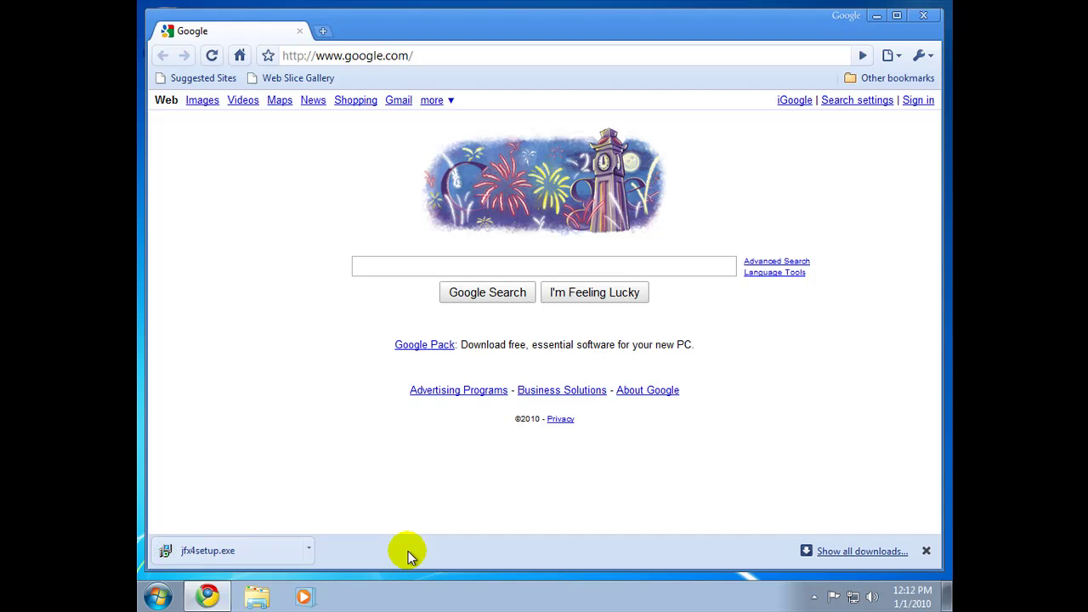
pyautogui.click(207, 551)
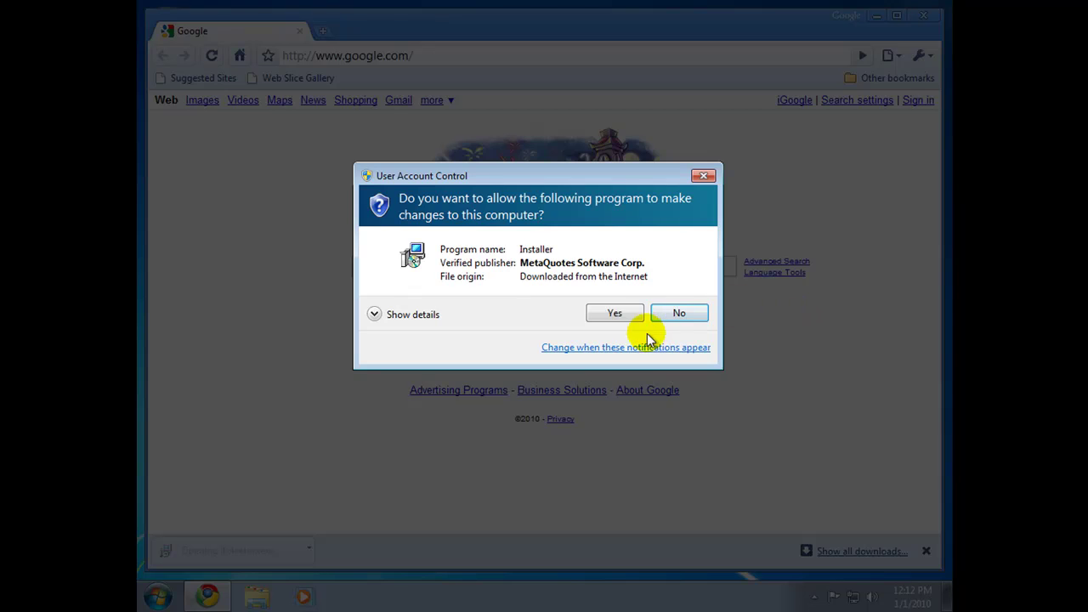
pyautogui.click(615, 316)
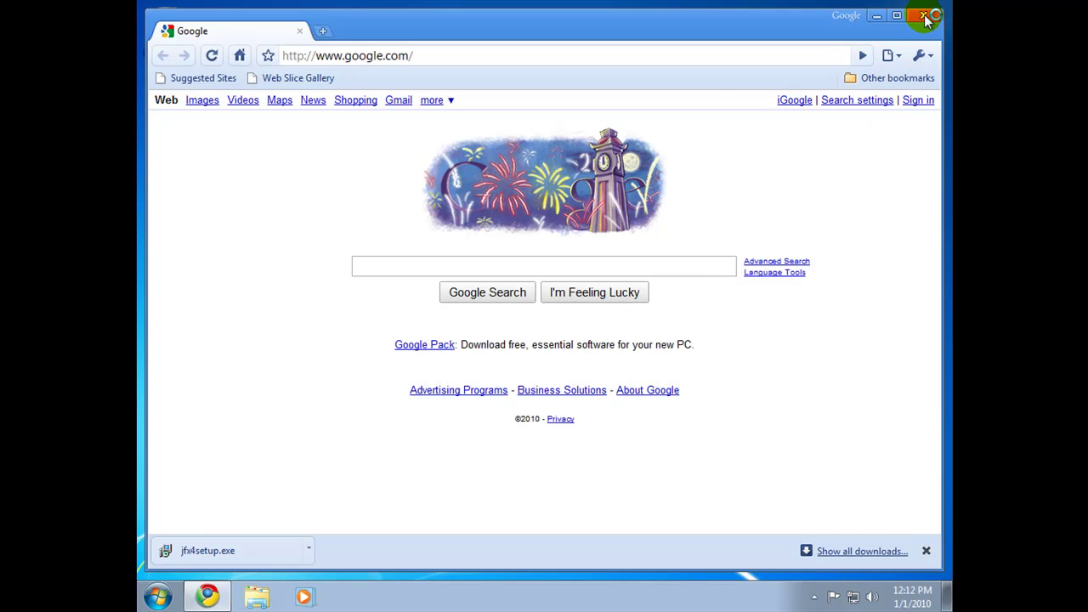
# Step: Close Chrome, choose English, accept the licence, and install JadeFX 4.00 to C:\Program Files (x86)\JadeFX
pyautogui.click(923, 15)
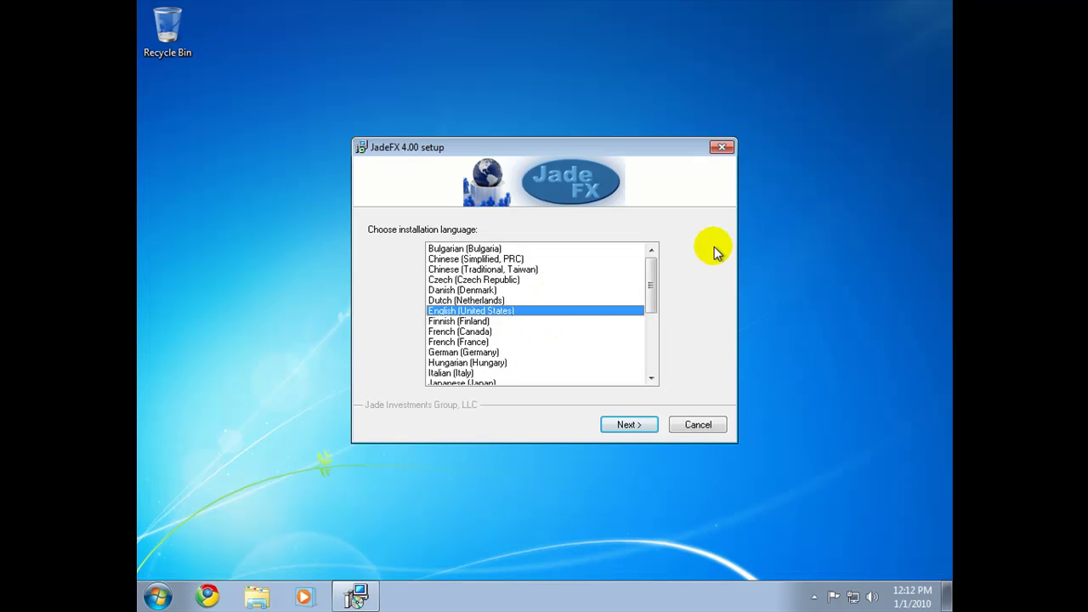
pyautogui.click(628, 426)
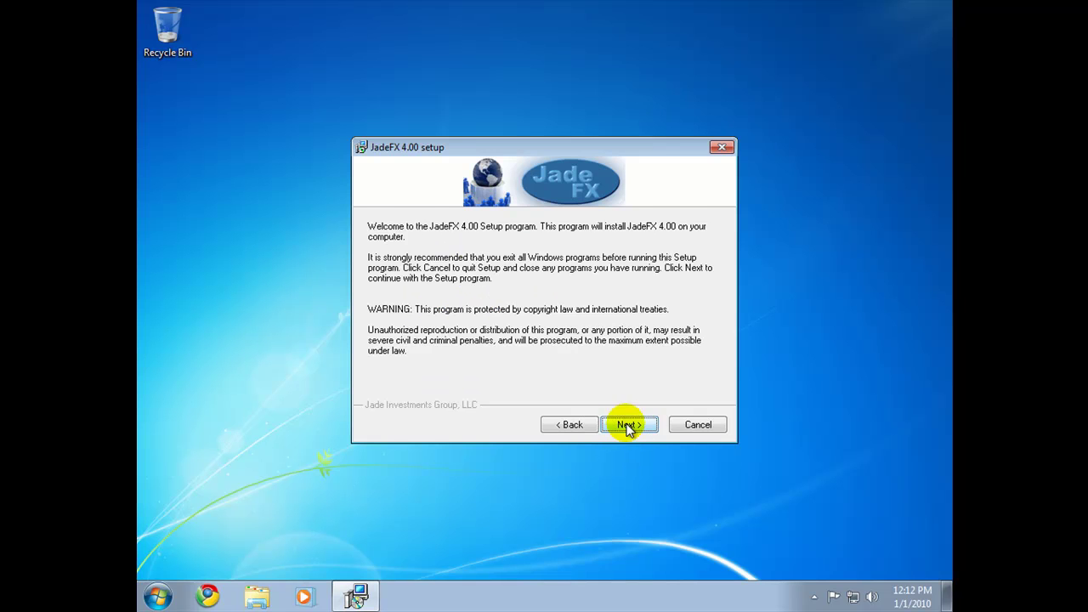
pyautogui.click(626, 425)
pyautogui.click(371, 388)
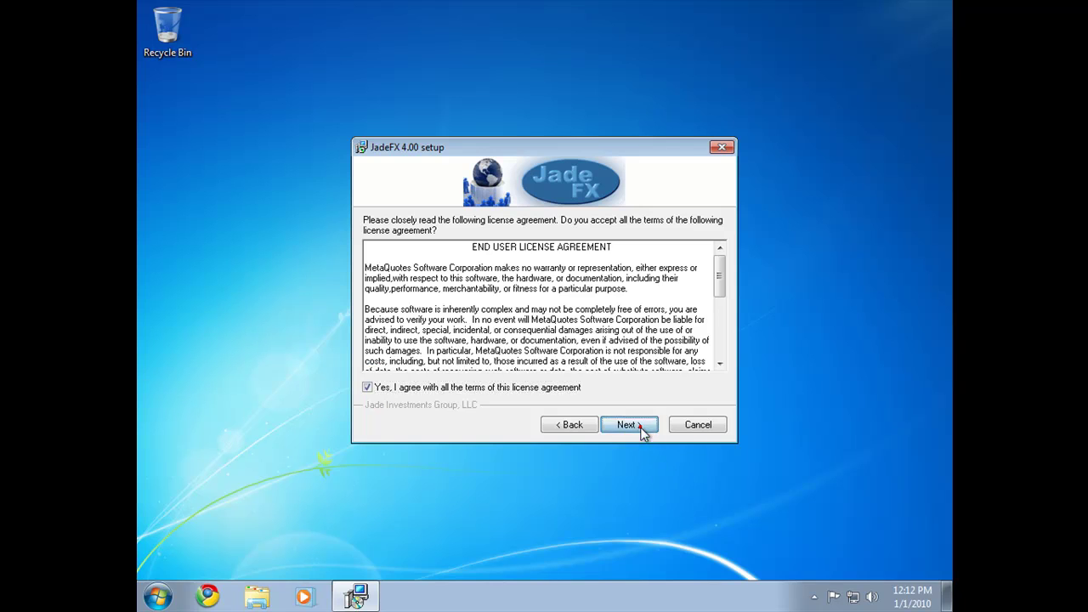
pyautogui.click(629, 425)
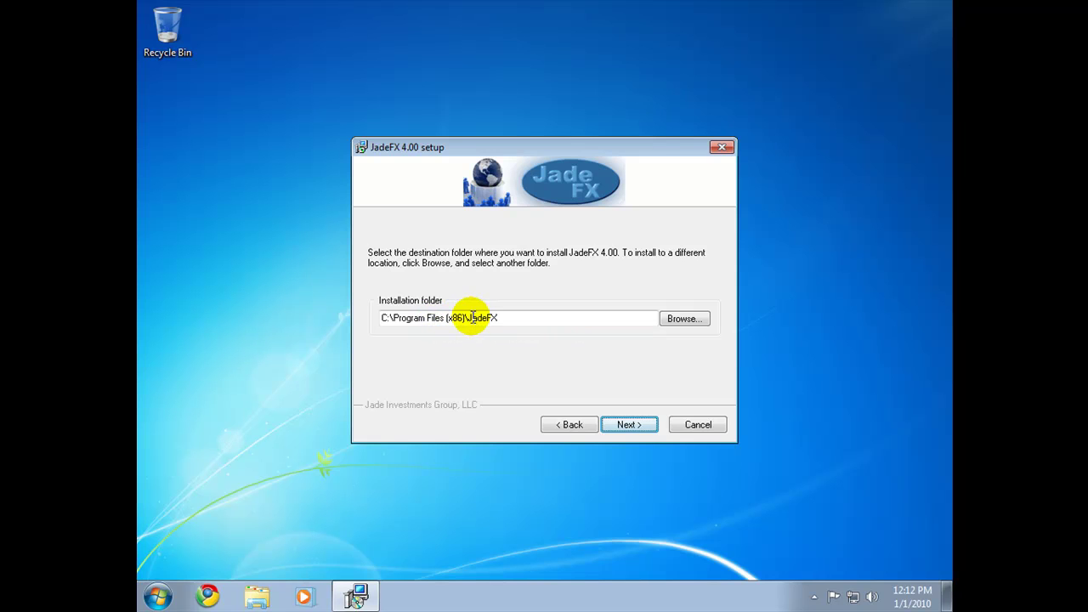
pyautogui.click(634, 426)
pyautogui.click(642, 429)
pyautogui.click(642, 429)
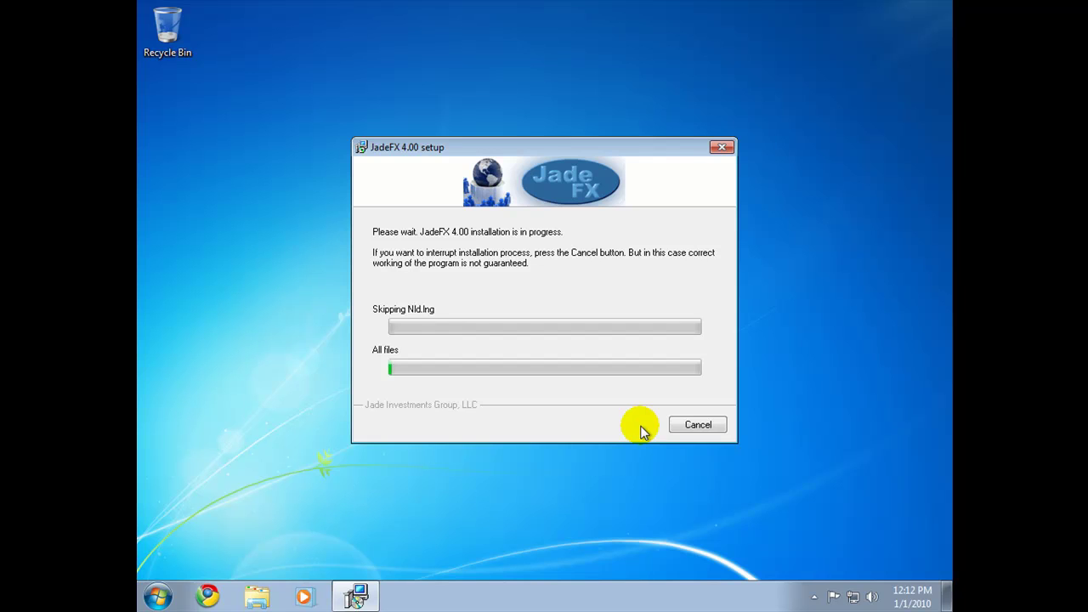
# Step: Browse to C:\Program Files (x86)\JadeFX in Explorer, then finish the JadeFX setup
pyautogui.press('super+e')
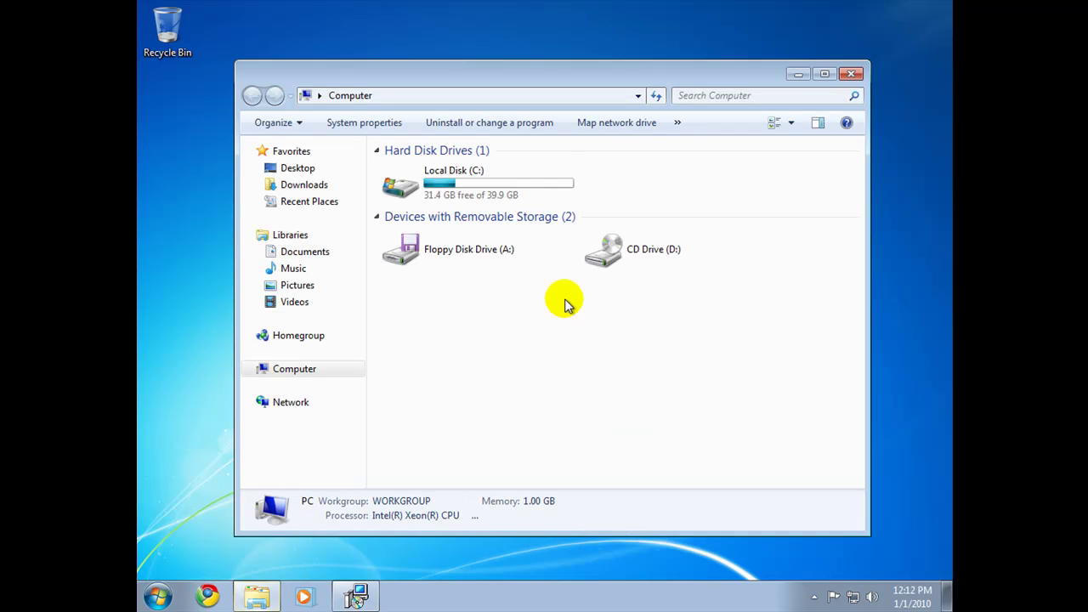
pyautogui.doubleClick(423, 192)
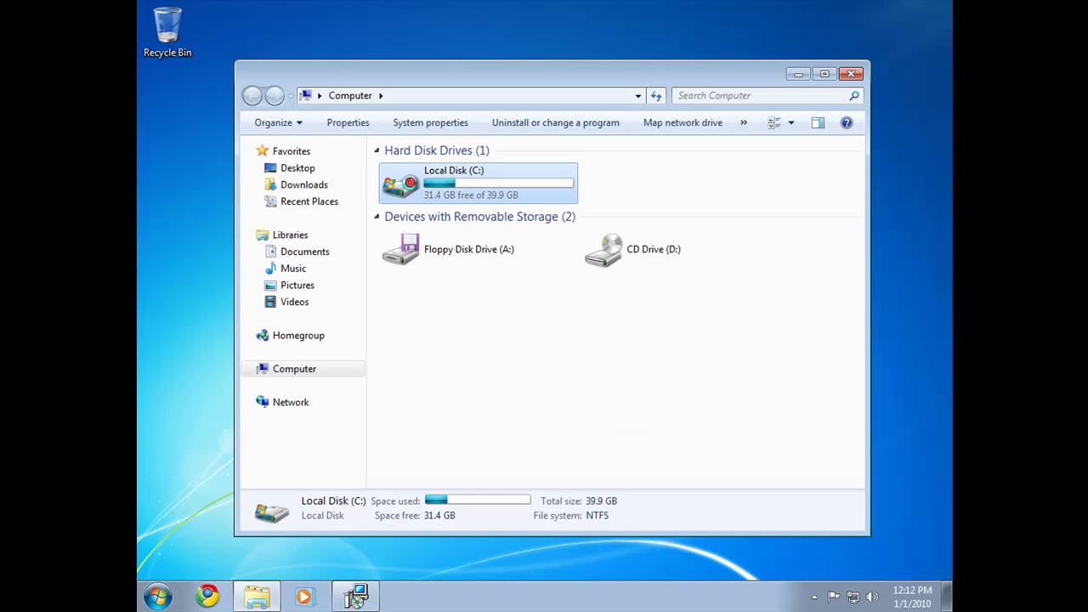
pyautogui.doubleClick(443, 203)
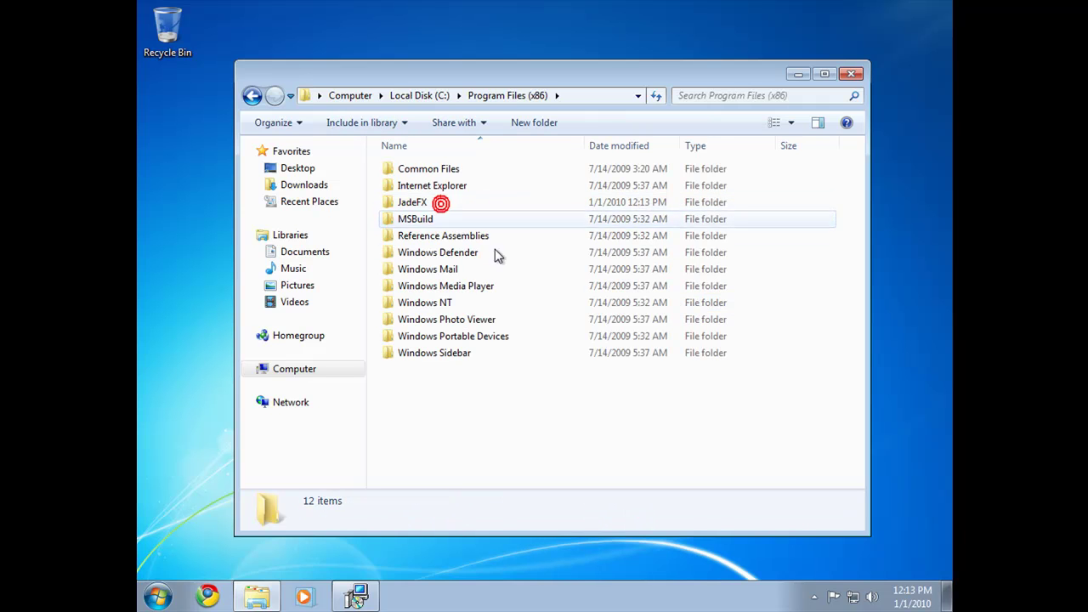
pyautogui.doubleClick(415, 203)
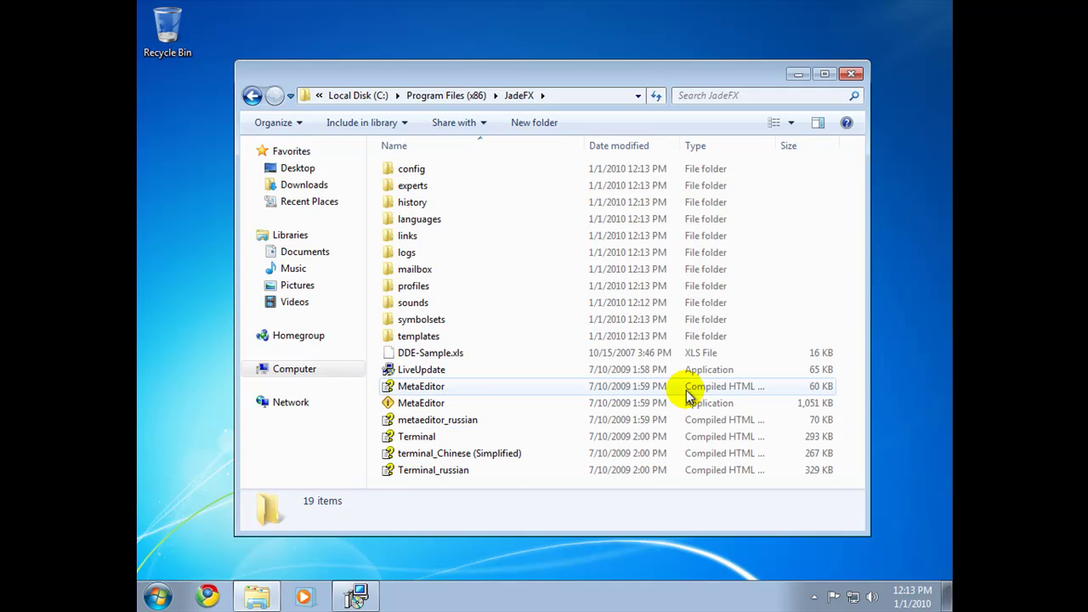
pyautogui.click(798, 75)
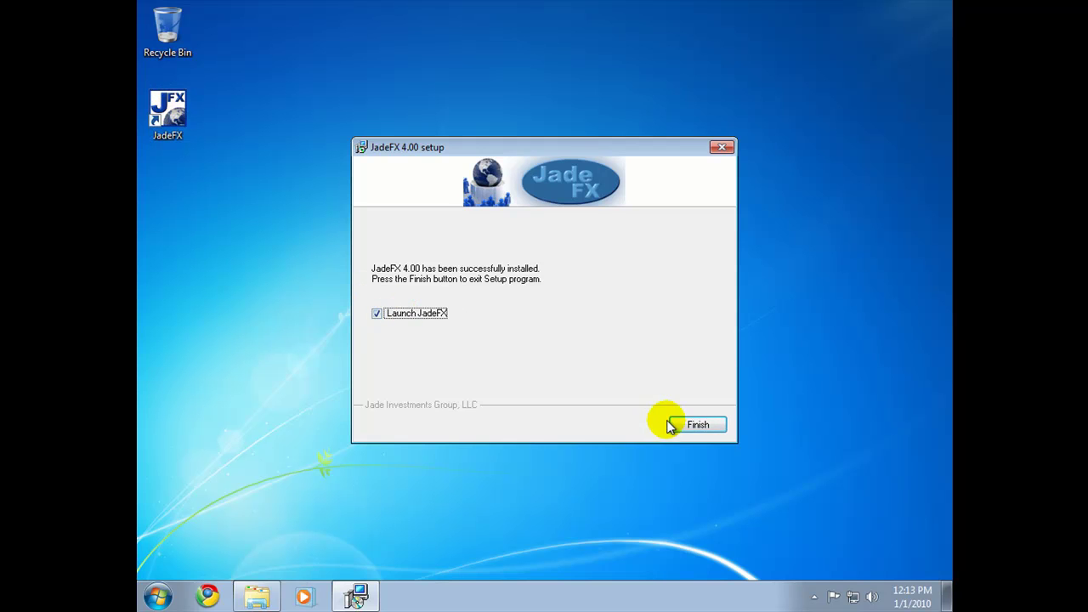
pyautogui.click(705, 429)
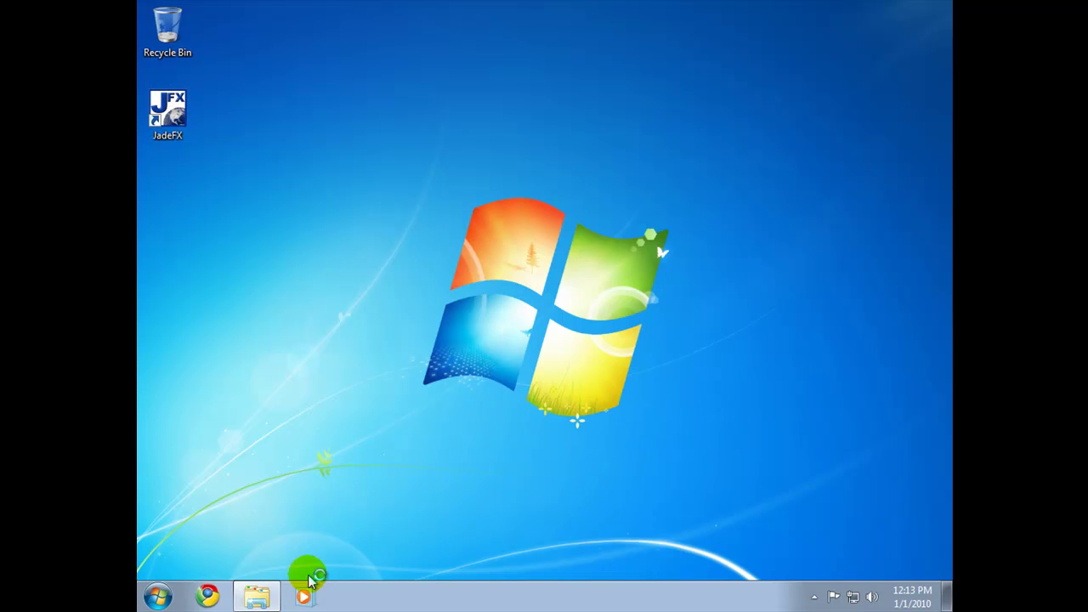
# Step: Look inside the JadeFX config and profiles subfolders, returning to the JadeFX folder after each
pyautogui.click(260, 597)
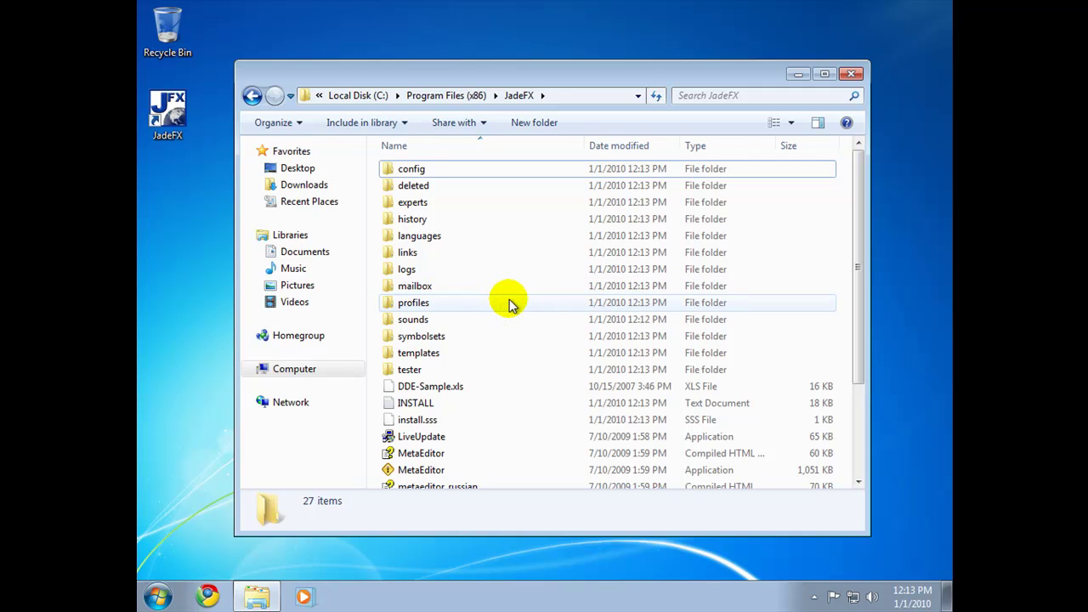
pyautogui.doubleClick(406, 168)
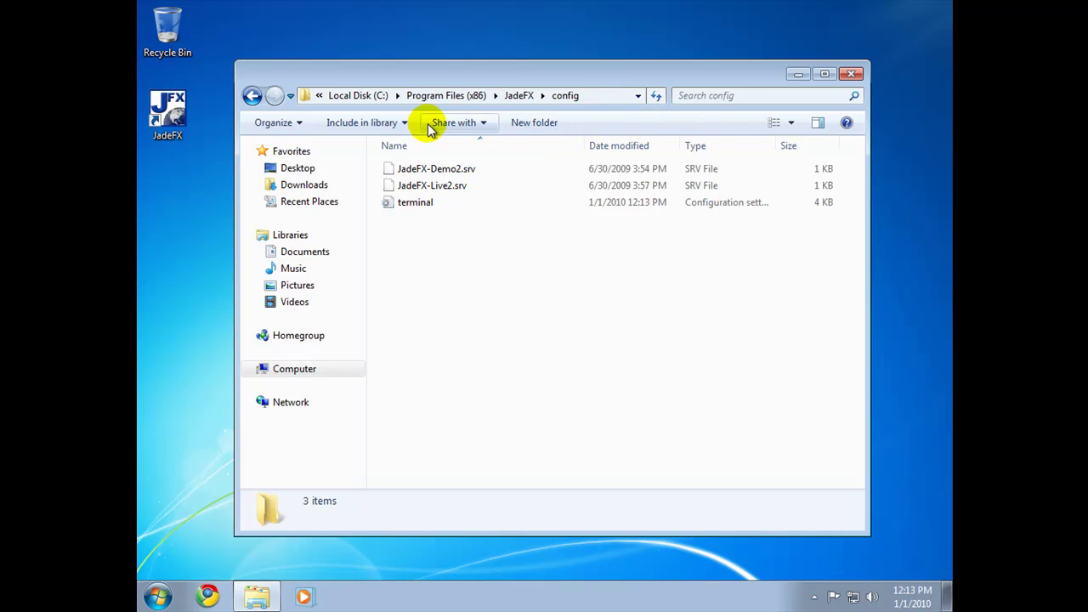
pyautogui.click(252, 96)
pyautogui.click(418, 304)
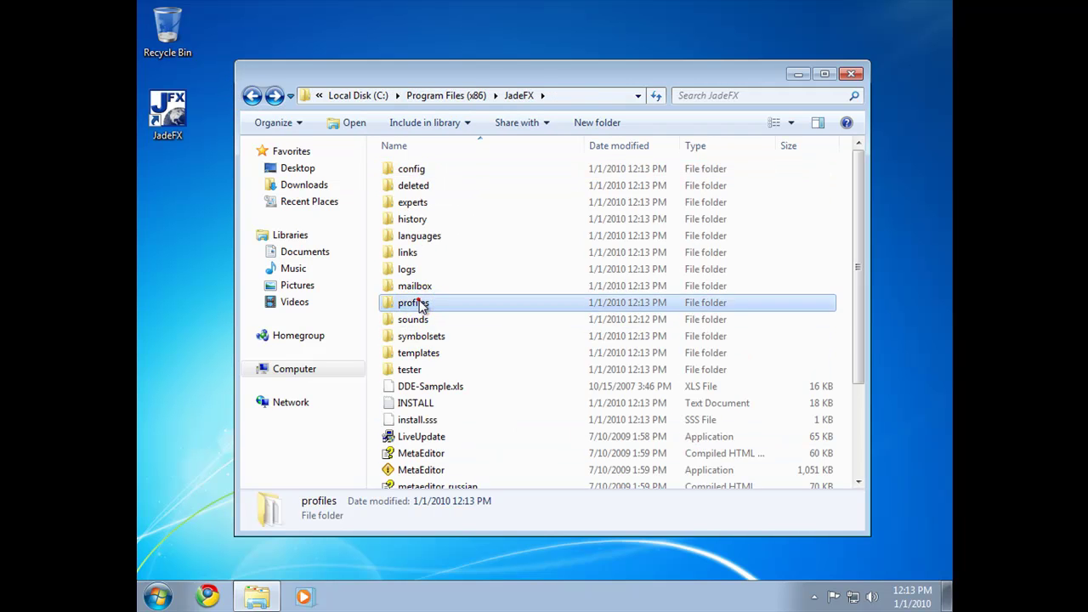
pyautogui.doubleClick(418, 305)
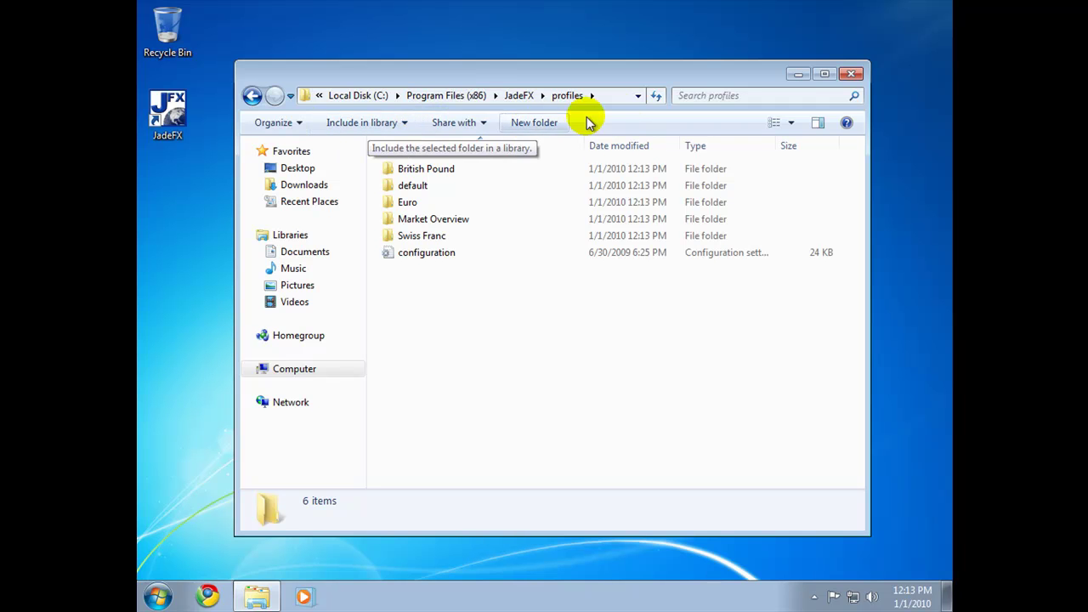
pyautogui.click(252, 96)
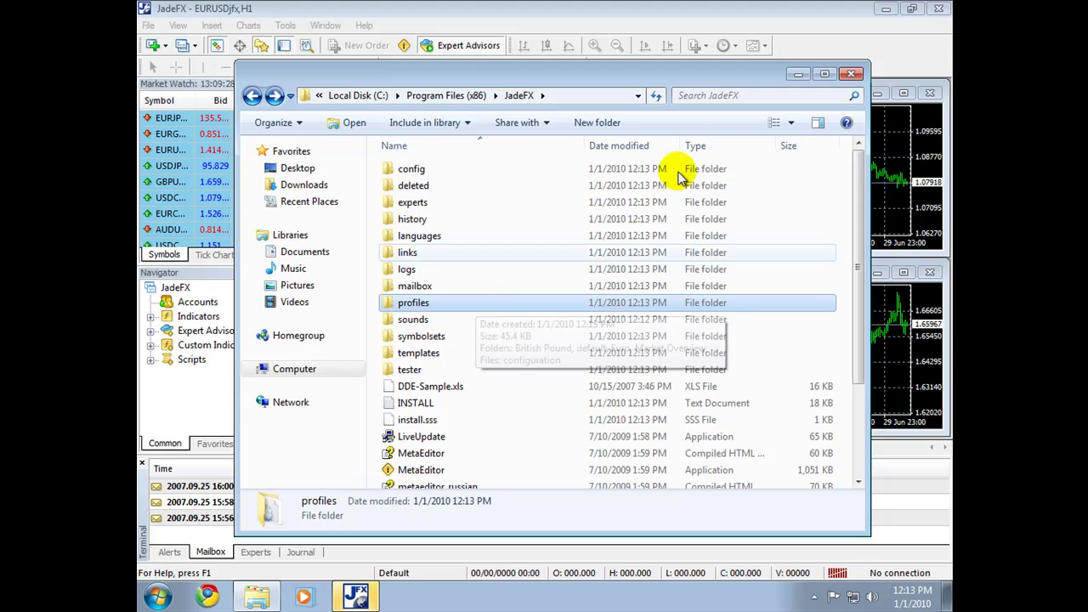
# Step: Fill in the account holder's name, address and e-mail fields in the demo account form
pyautogui.click(801, 77)
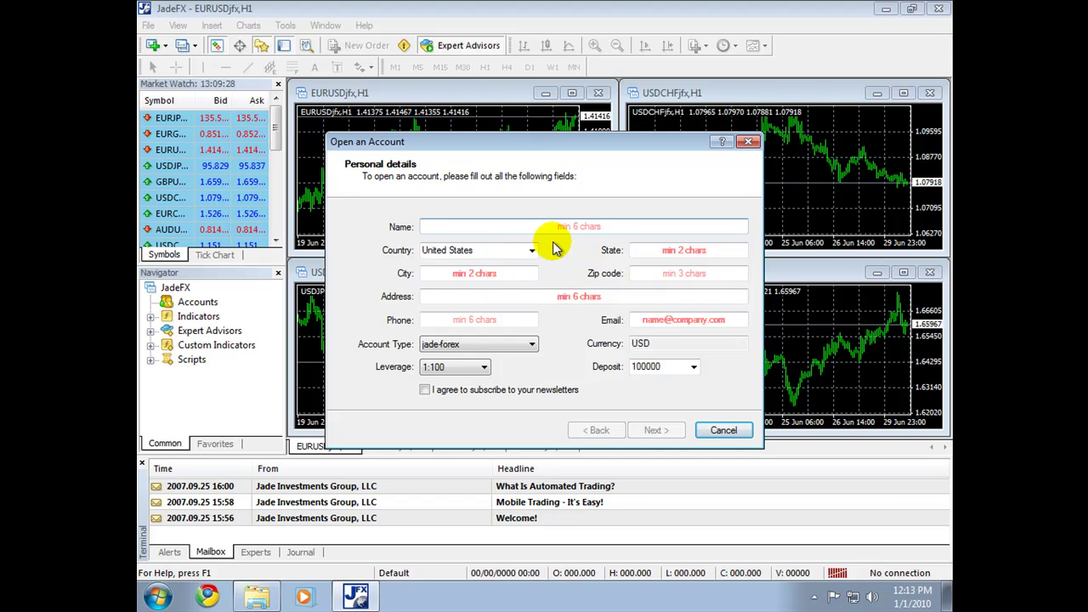
pyautogui.click(484, 227)
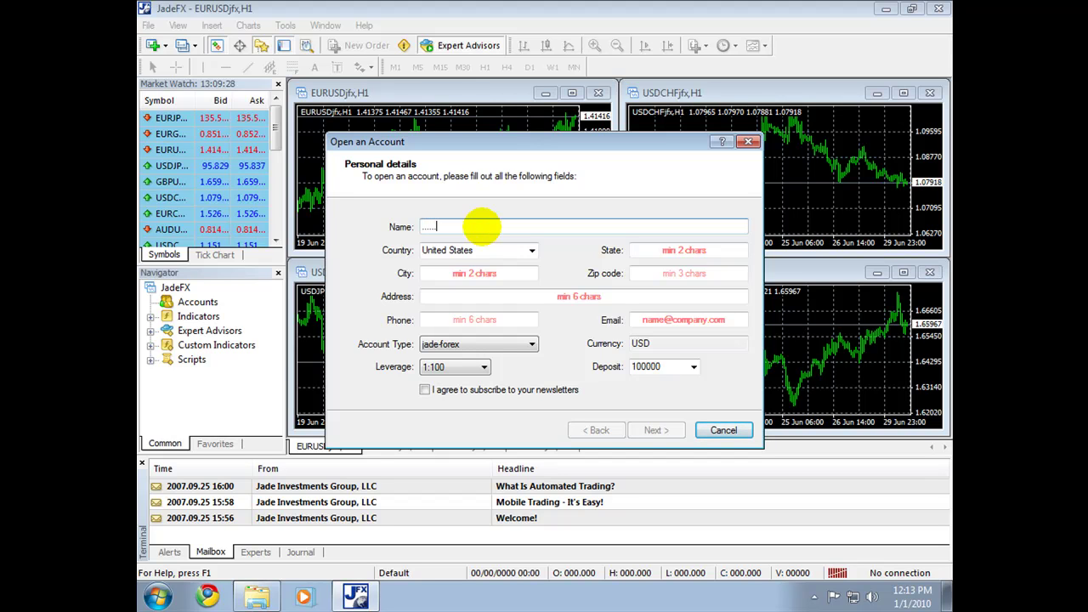
pyautogui.write('..')
pyautogui.press('Tab')
pyautogui.write('..')
pyautogui.press('Tab')
pyautogui.write('...')
pyautogui.press('Tab')
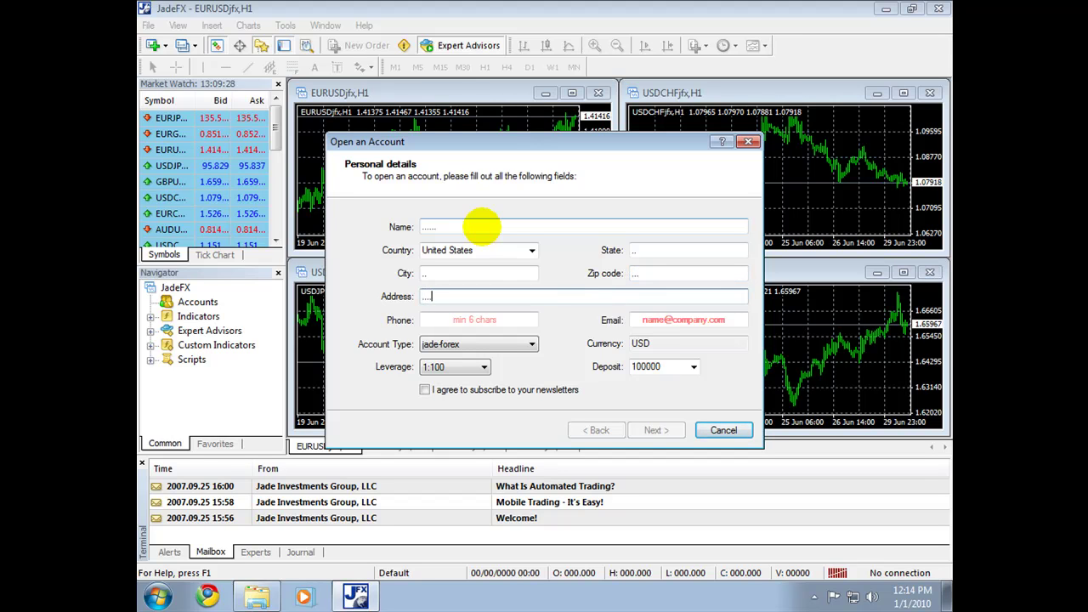
pyautogui.write('......')
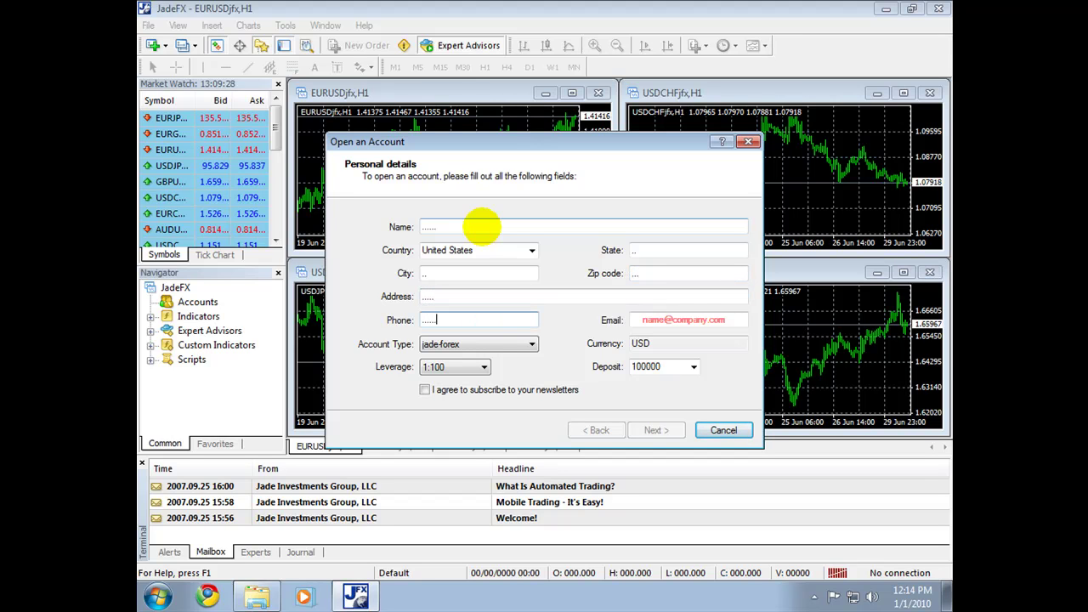
pyautogui.hotkey('shift', 'Tab')
pyautogui.press('Tab')
pyautogui.press('Tab')
pyautogui.press('Tab')
pyautogui.hotkey('shift', 'Tab')
pyautogui.write('.')
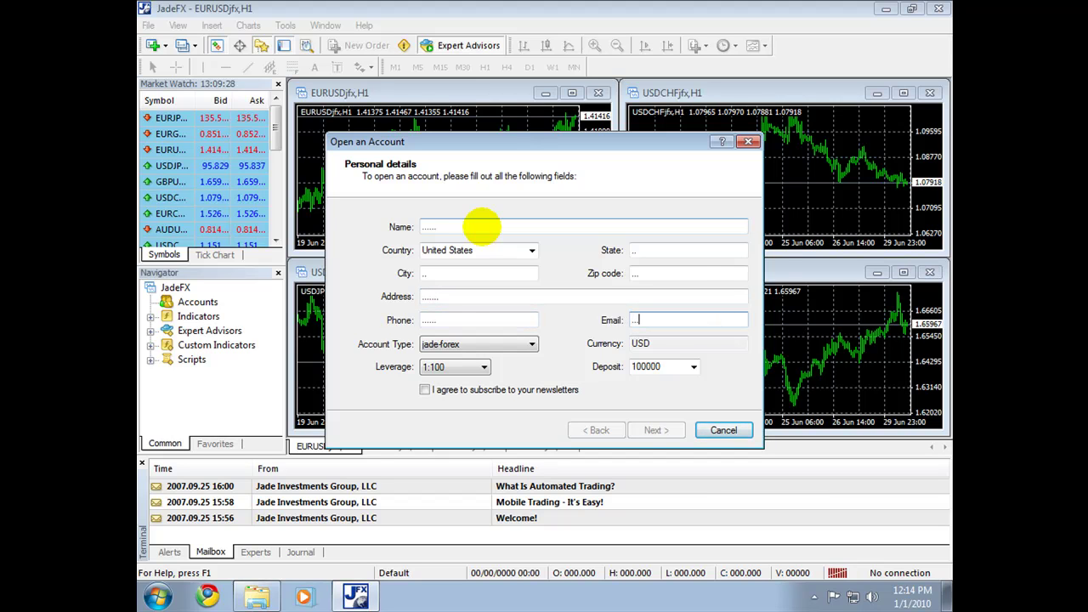
# Step: Choose 1:200 leverage, a 10000 deposit and newsletters, then register on JadeFX-Demo2
pyautogui.click(459, 368)
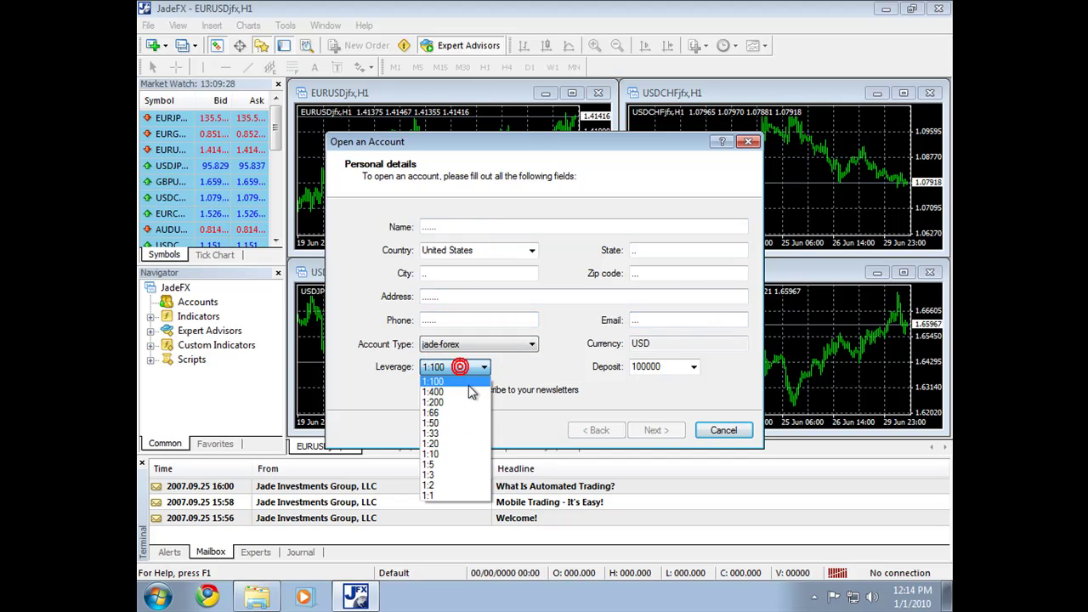
pyautogui.click(433, 403)
pyautogui.click(694, 367)
pyautogui.click(653, 405)
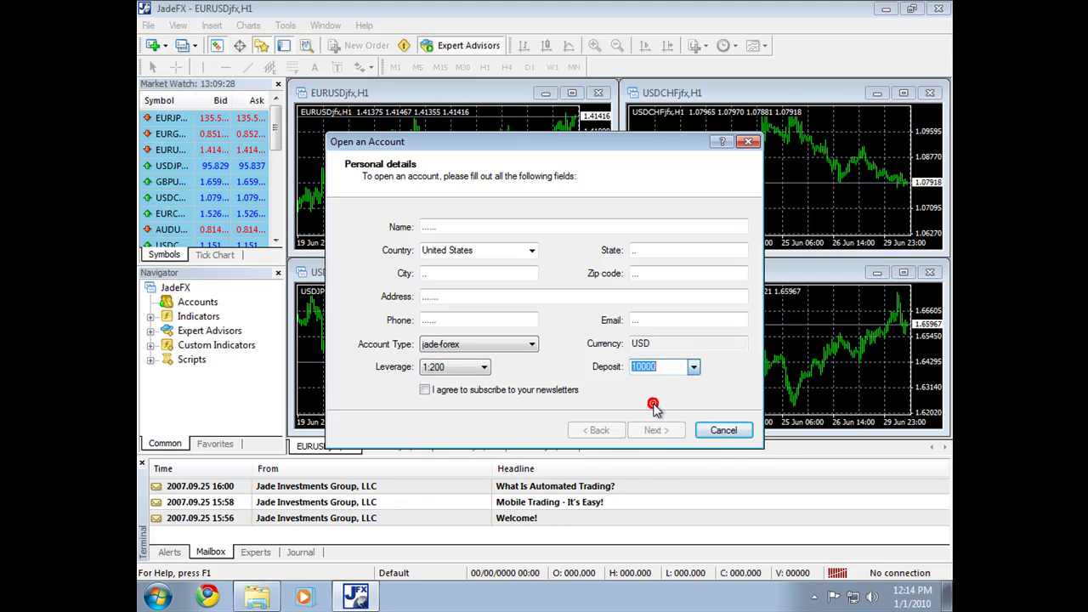
pyautogui.click(426, 389)
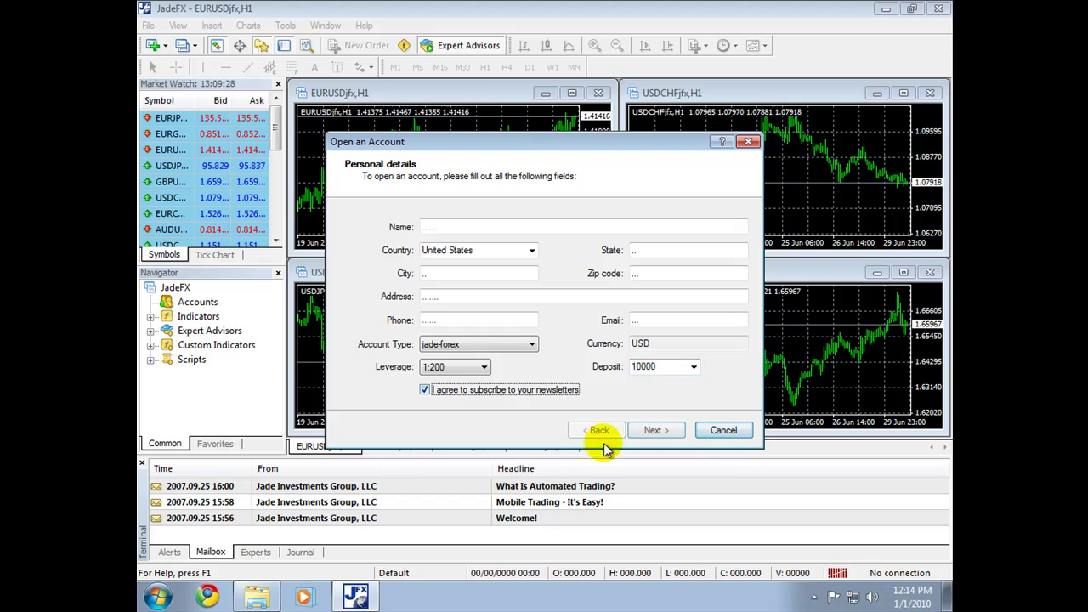
pyautogui.click(653, 430)
pyautogui.click(727, 391)
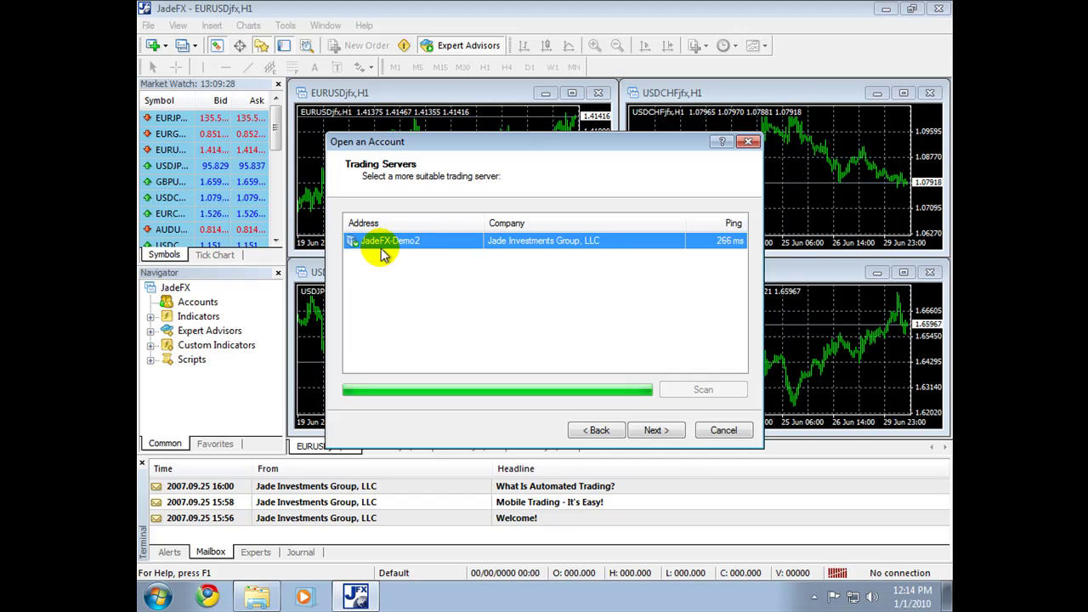
pyautogui.click(654, 431)
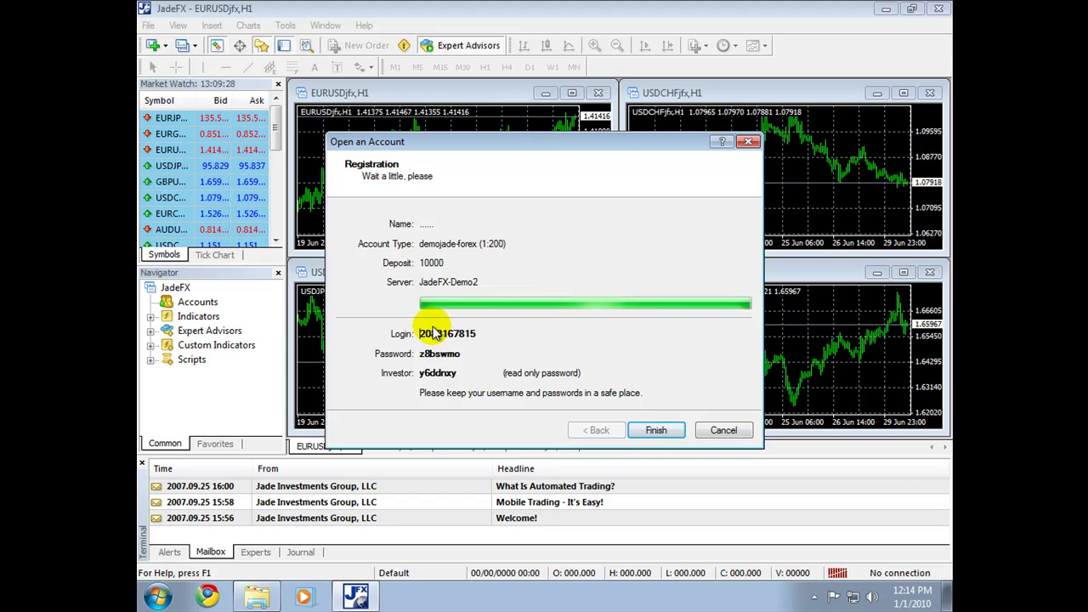
# Step: Finish the wizard, review the login and password lines in the Registration mail, and close JadeFX
pyautogui.click(656, 431)
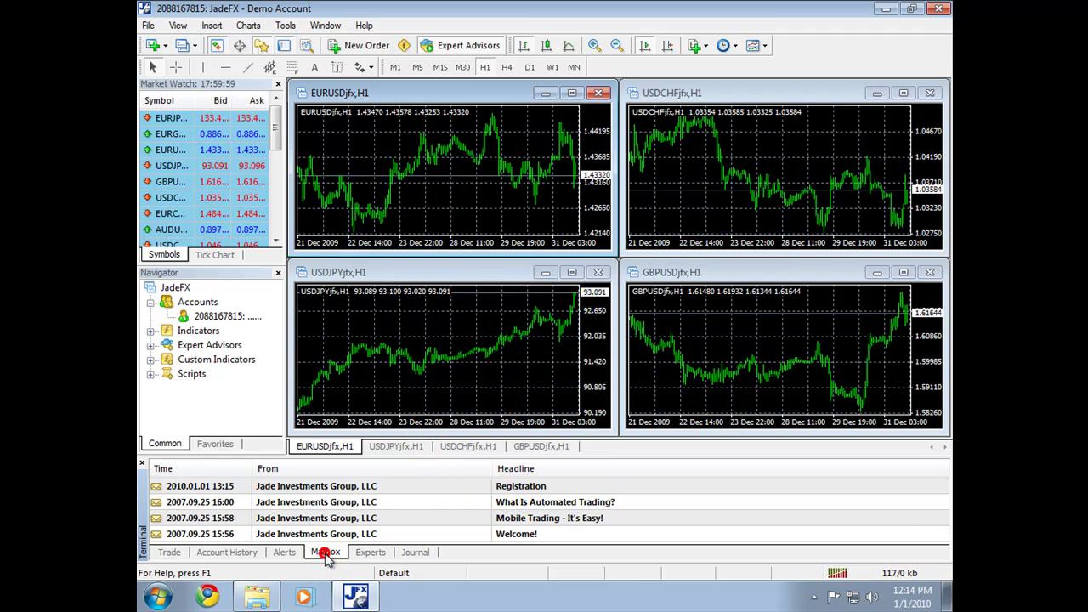
pyautogui.doubleClick(525, 490)
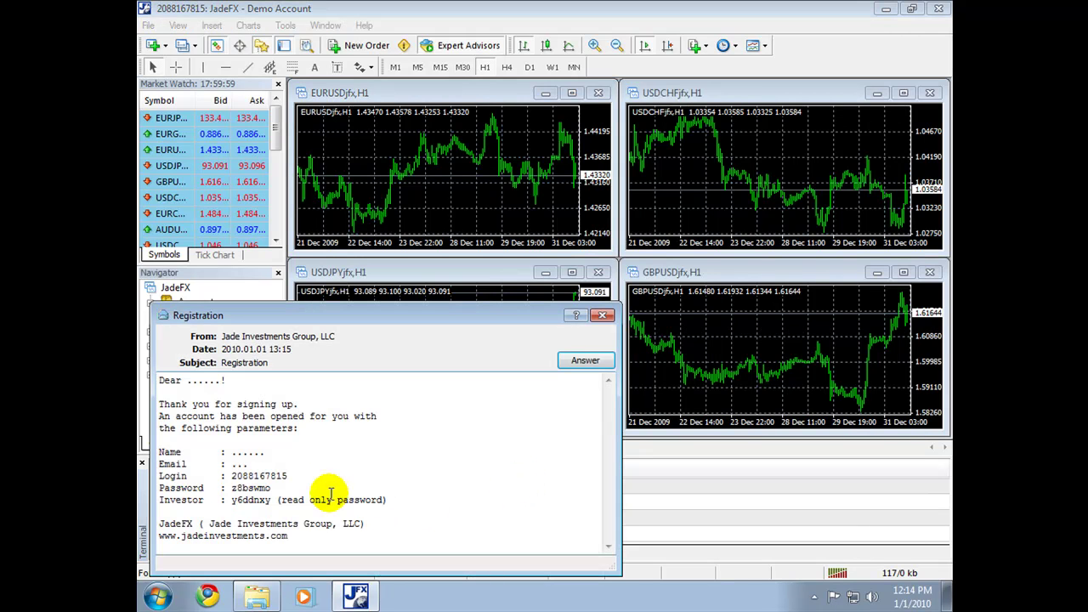
pyautogui.moveTo(390, 500); pyautogui.dragTo(146, 466)
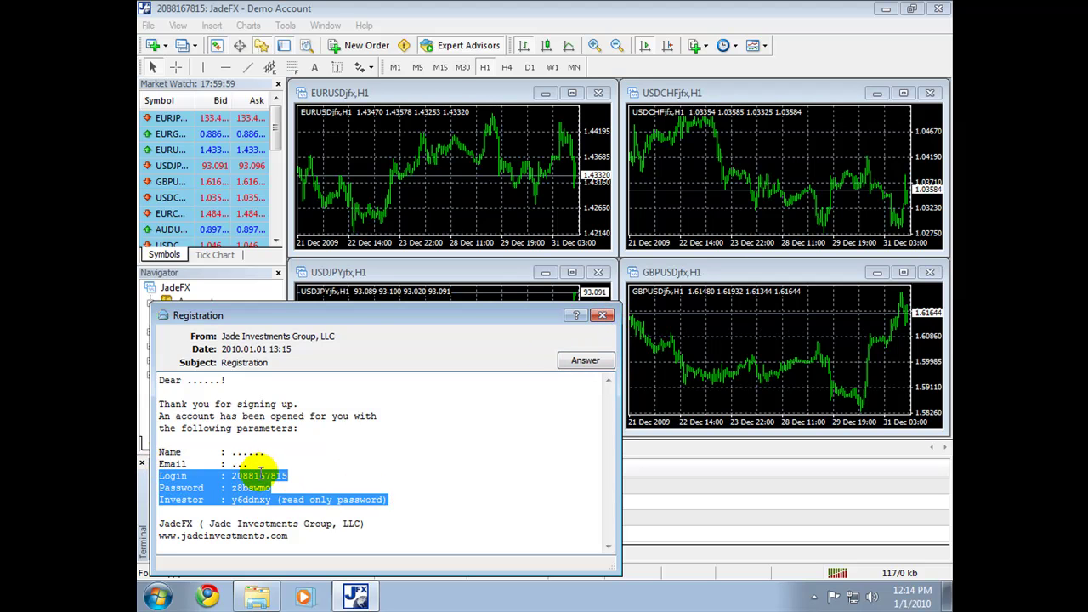
pyautogui.click(604, 316)
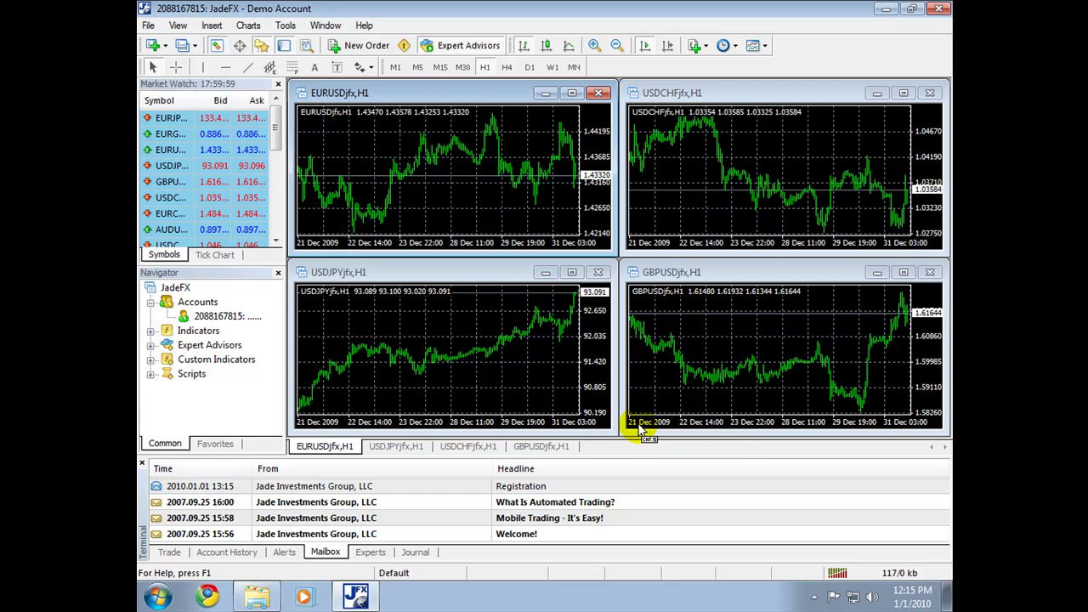
pyautogui.click(940, 10)
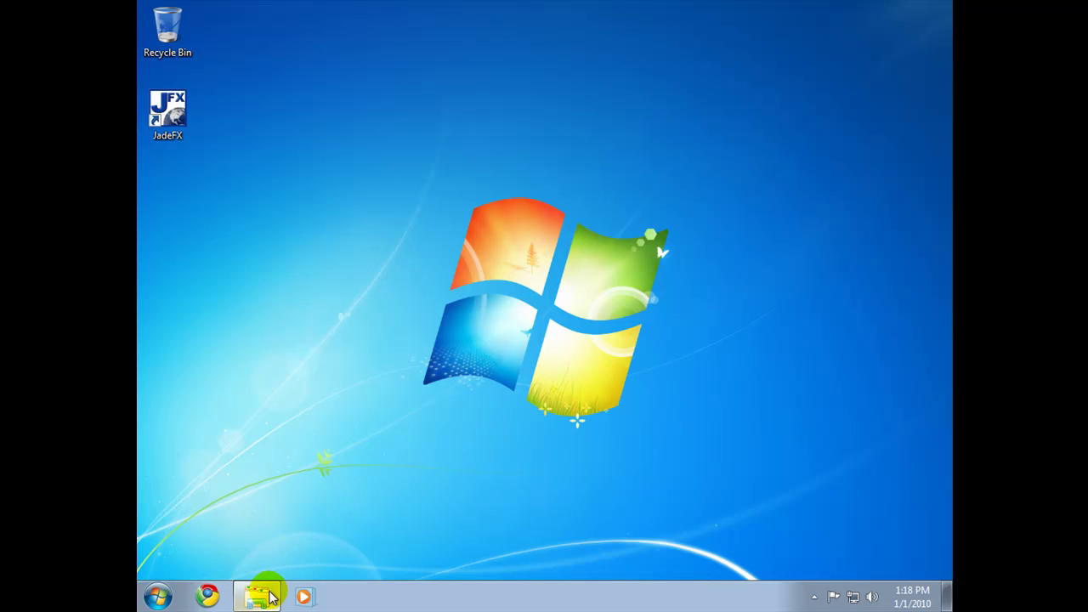
# Step: Revisit the JadeFX config and profiles subfolders, then scroll down the JadeFX file list
pyautogui.click(260, 593)
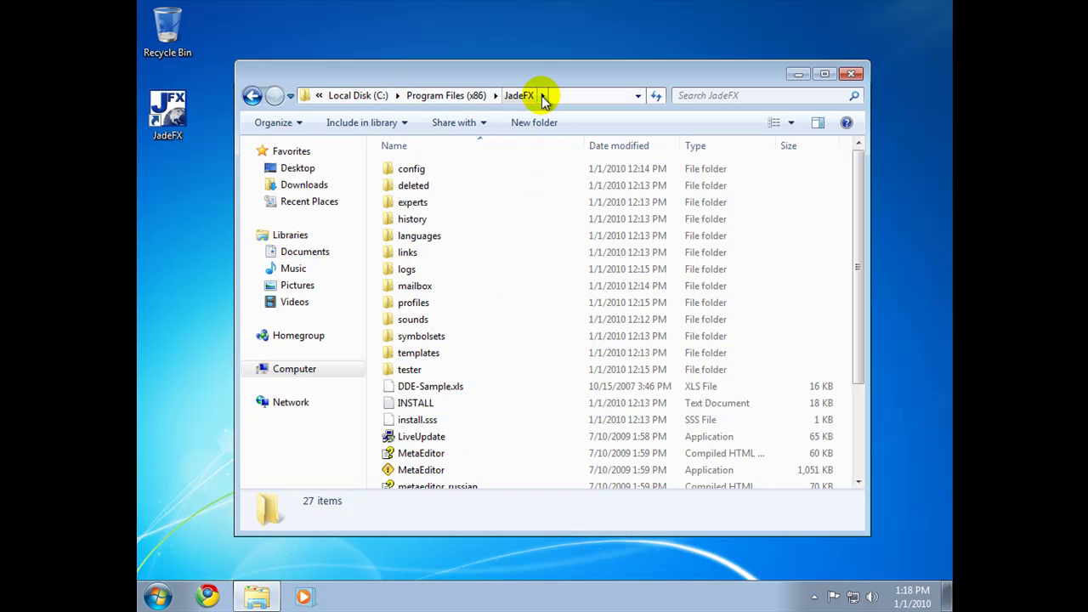
pyautogui.click(422, 175)
pyautogui.doubleClick(422, 175)
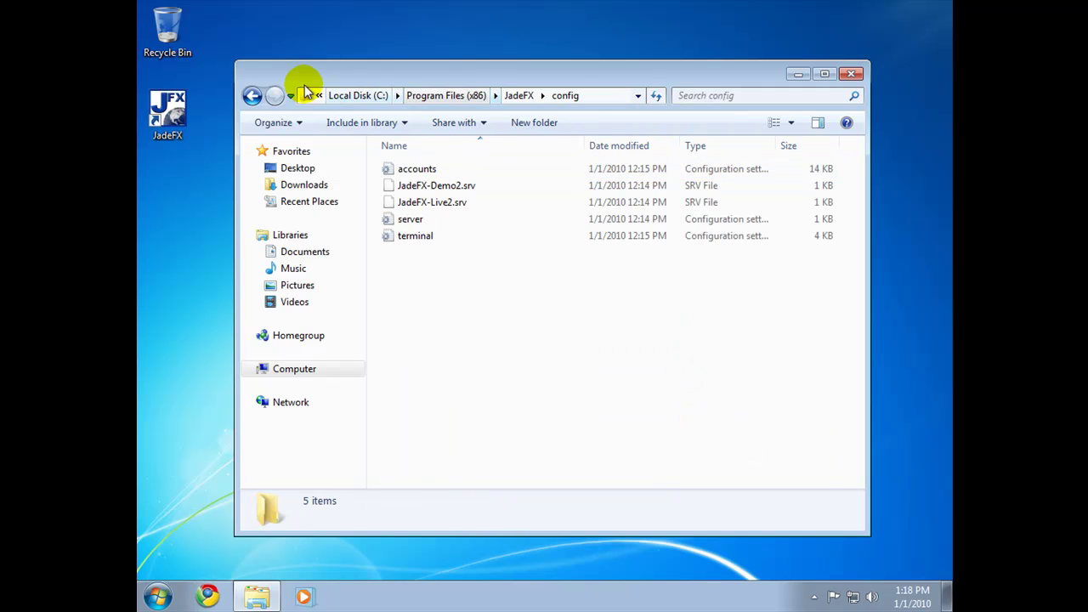
pyautogui.click(252, 95)
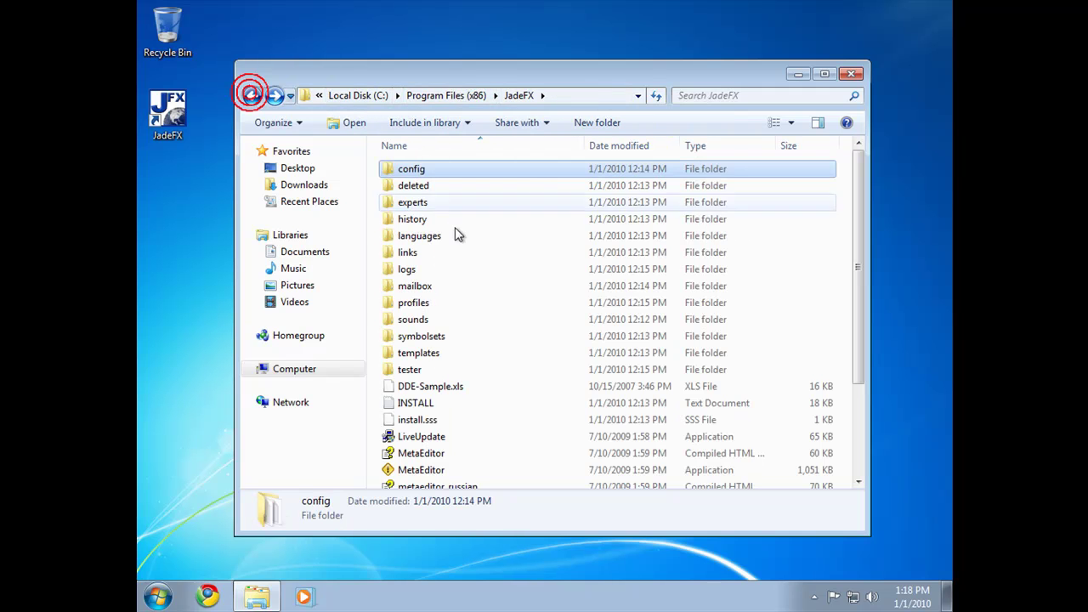
pyautogui.doubleClick(405, 310)
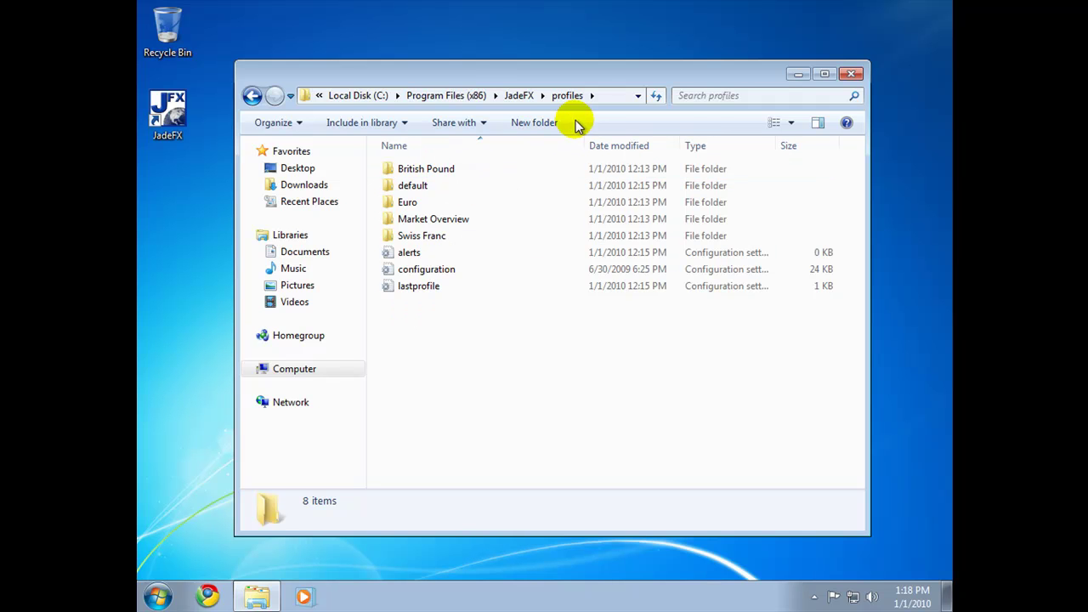
pyautogui.click(252, 96)
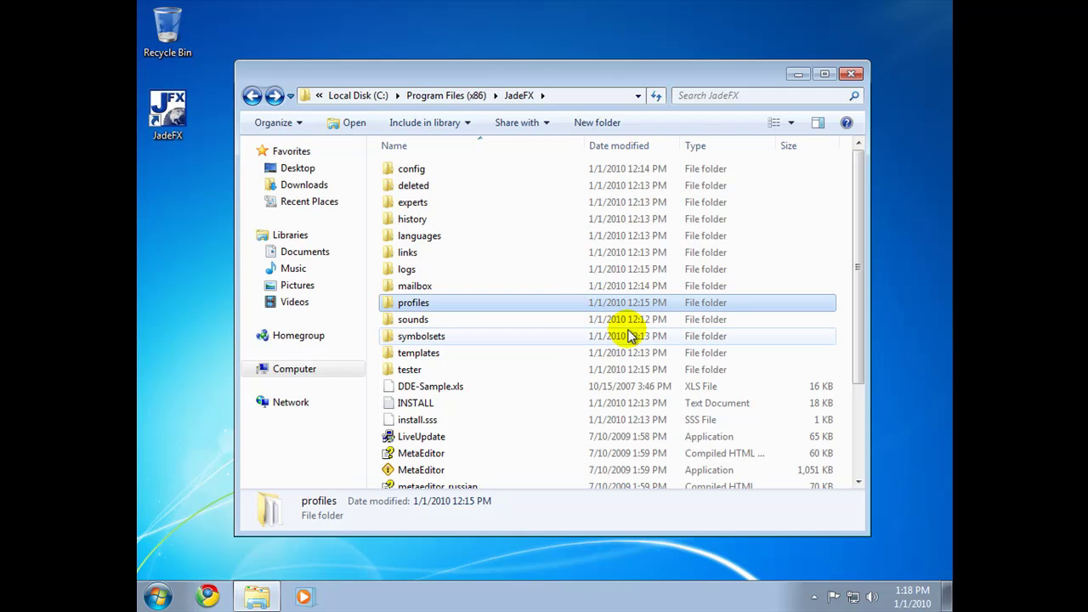
pyautogui.scroll(-3, 630, 337)
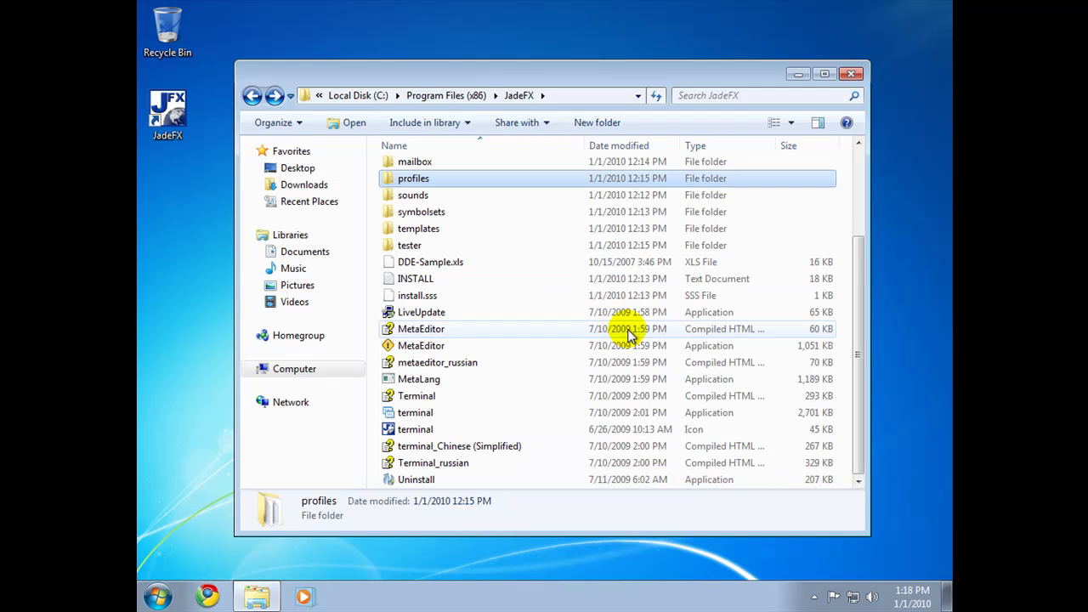
# Step: Launch terminal.exe and save the chart layout as a new profile named TEST
pyautogui.doubleClick(429, 413)
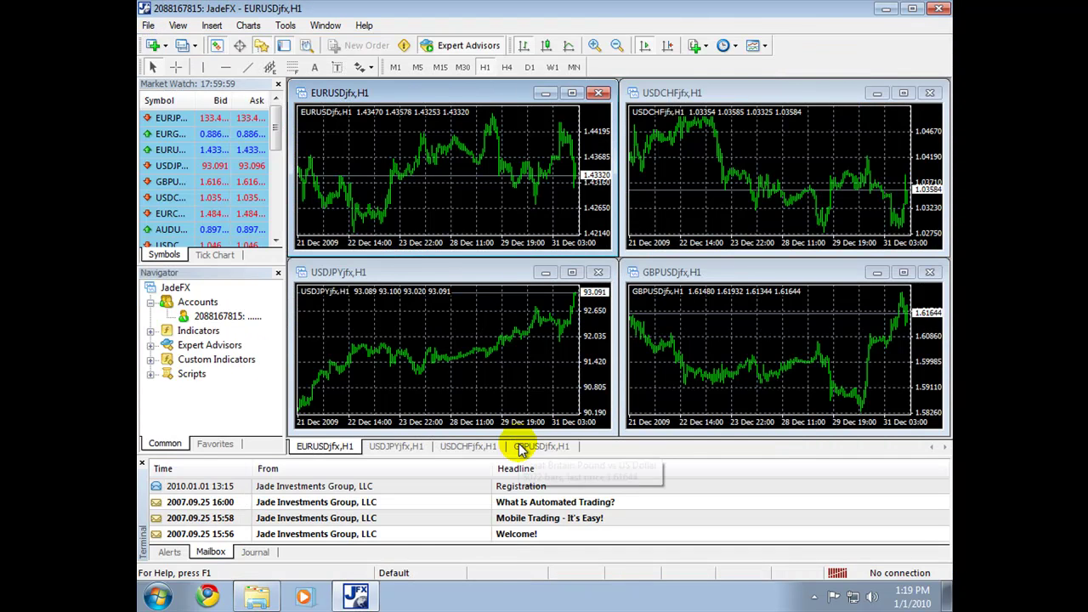
pyautogui.click(396, 575)
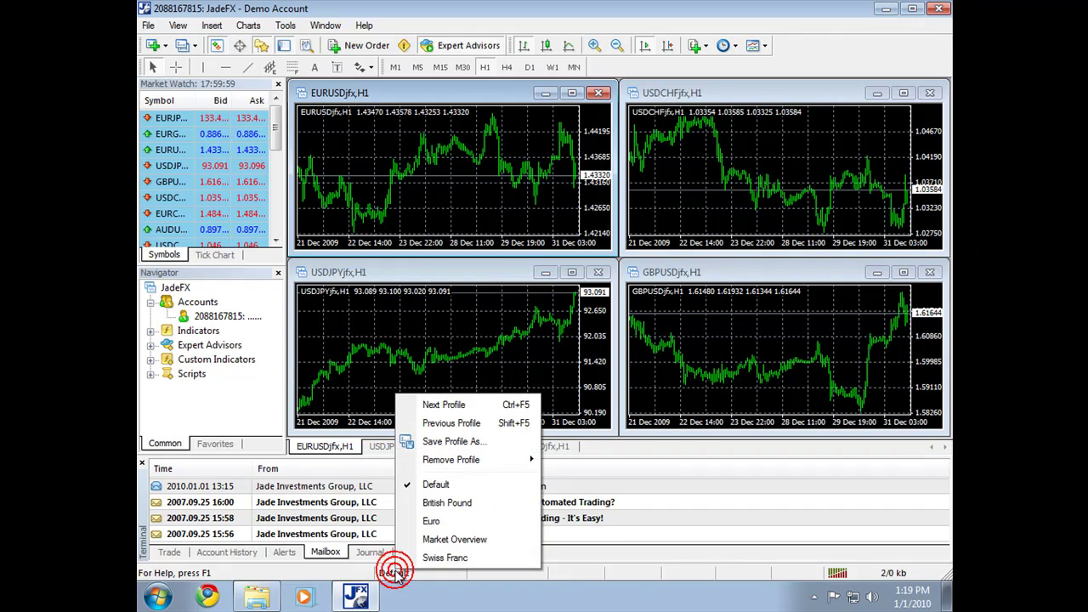
pyautogui.click(452, 442)
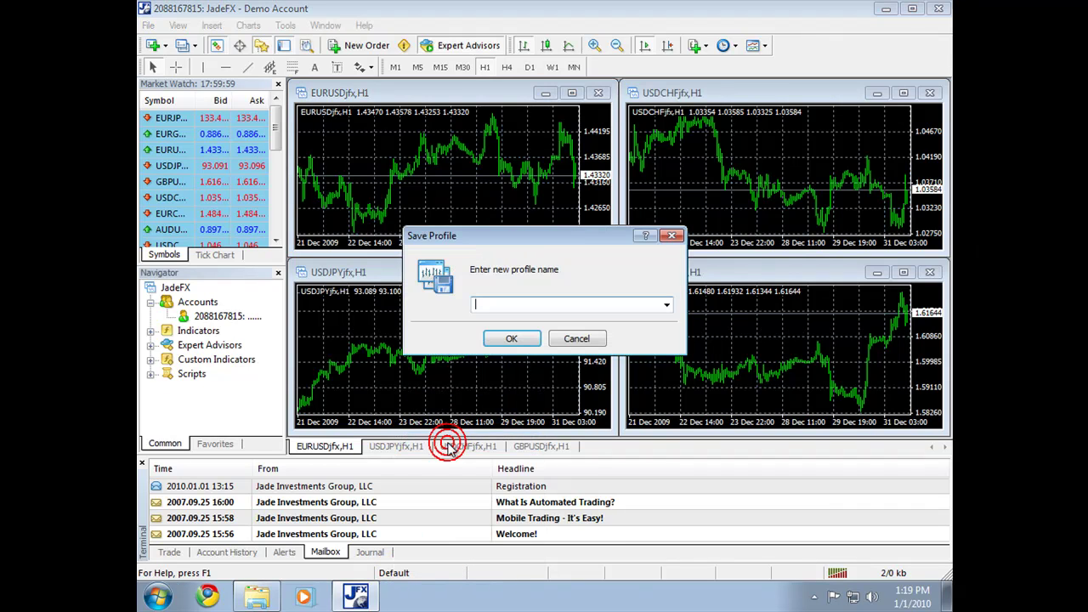
pyautogui.write('TEST')
pyautogui.click(518, 338)
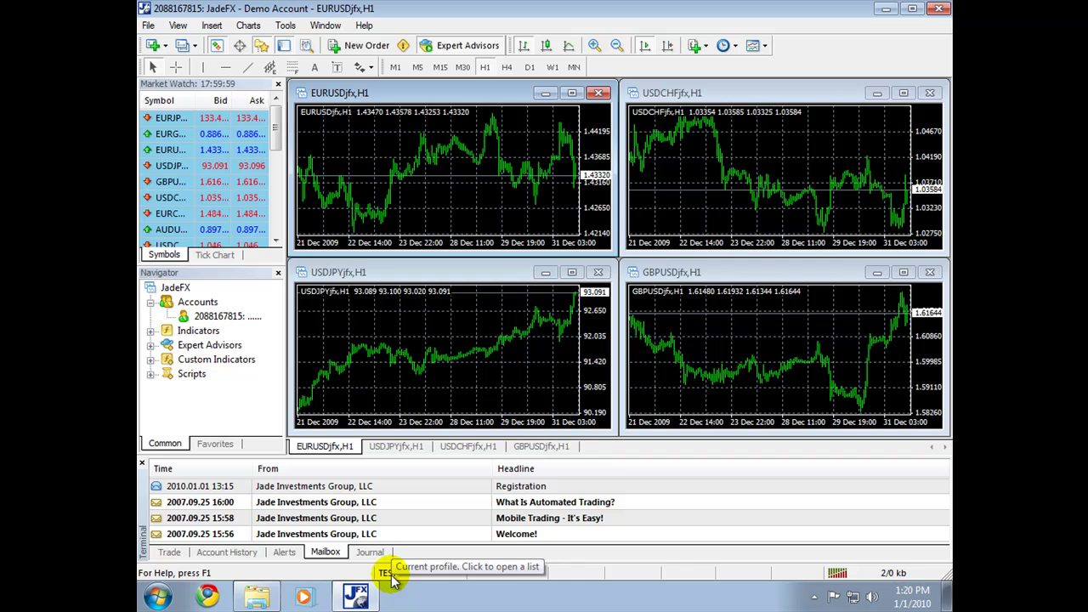
# Step: Close the terminal and find TEST in the profiles folder's Compatibility files, then return to JadeFX
pyautogui.click(939, 8)
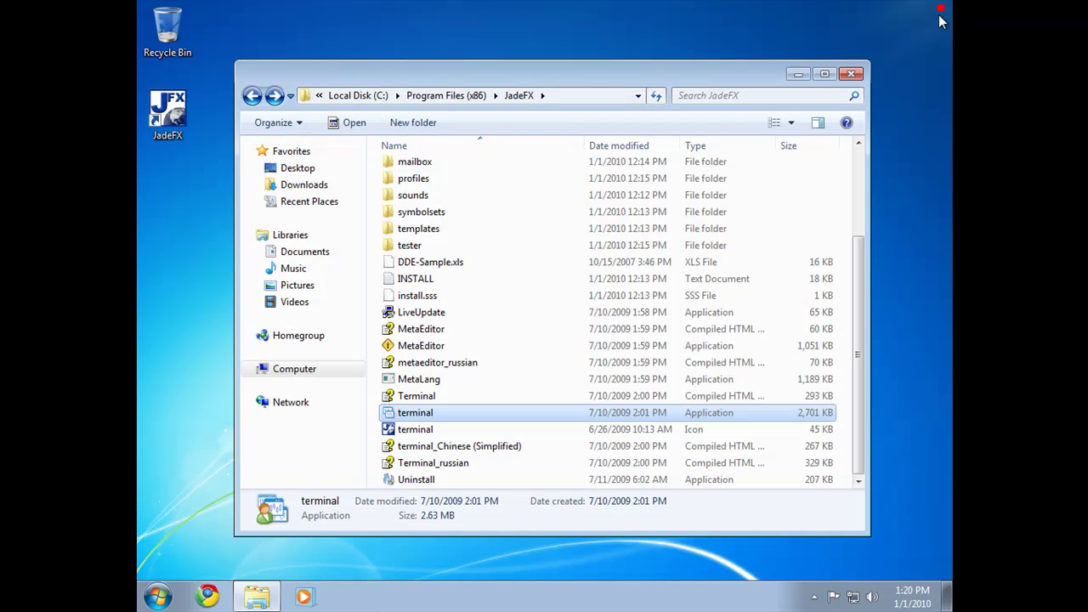
pyautogui.doubleClick(410, 178)
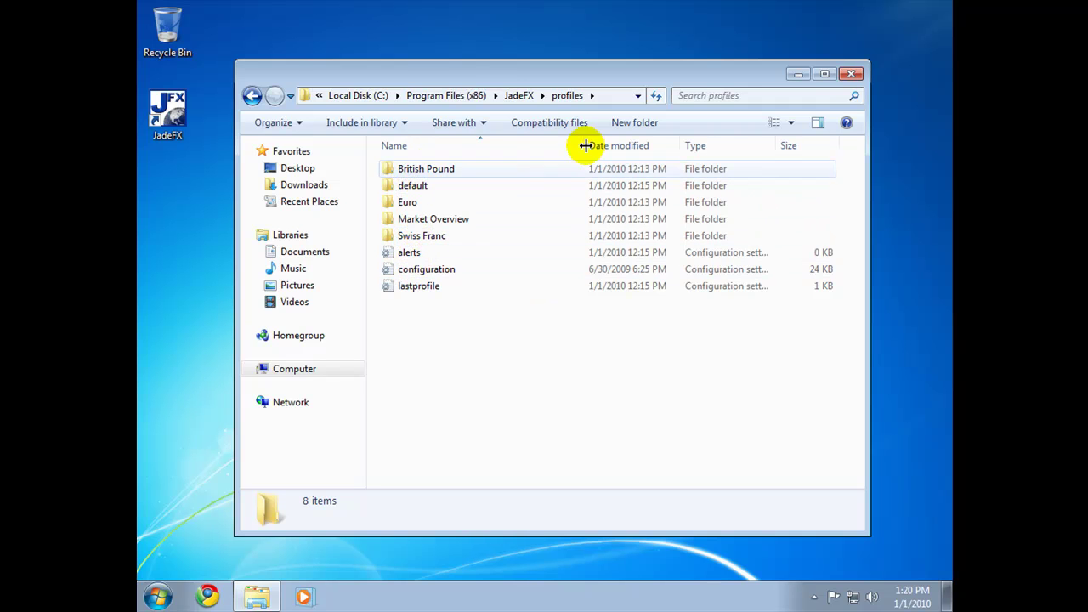
pyautogui.click(545, 128)
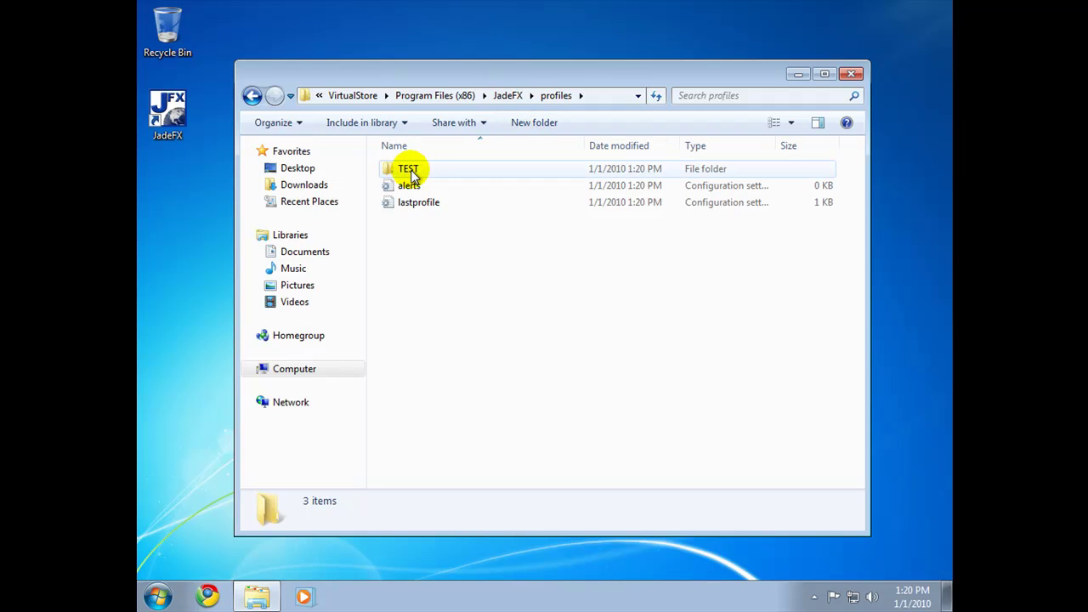
pyautogui.moveTo(412, 174)
pyautogui.click(254, 96)
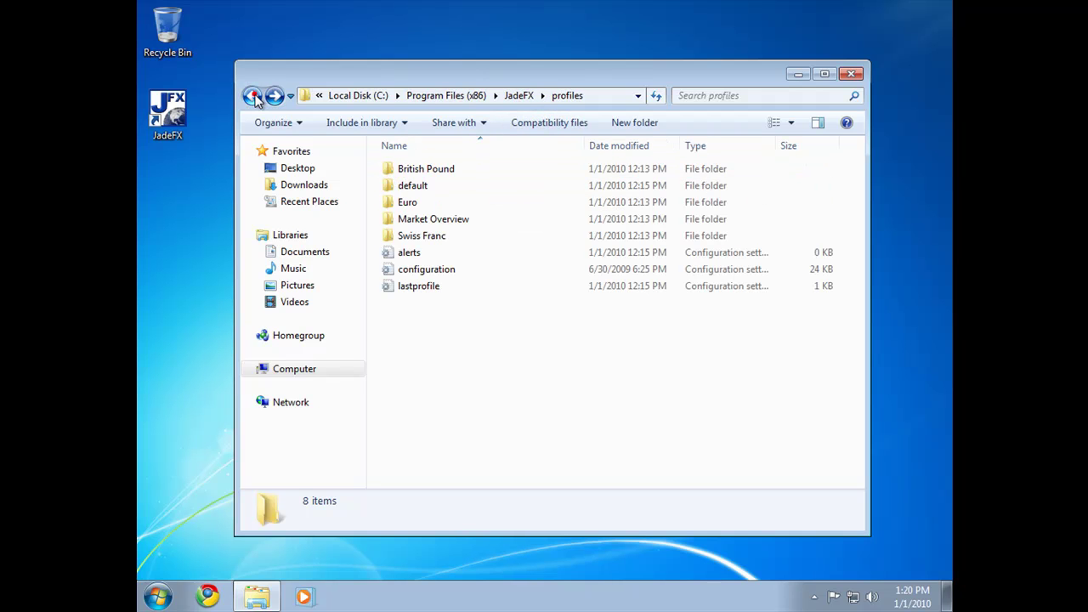
pyautogui.click(253, 96)
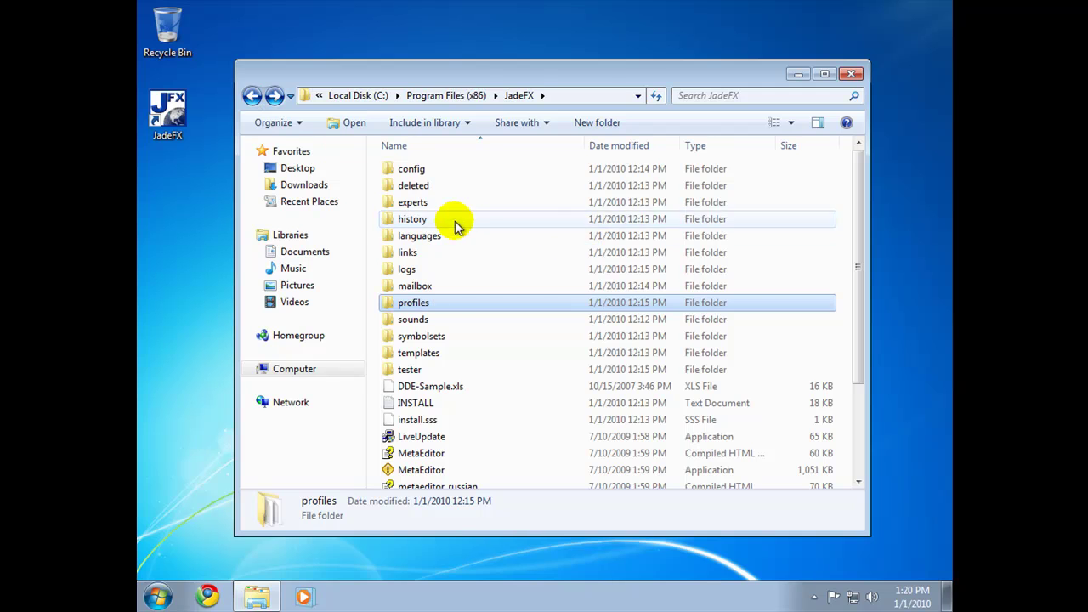
# Step: Check config's compatibility copy, then open the VirtualStore JadeFX profiles folder containing TEST
pyautogui.doubleClick(417, 170)
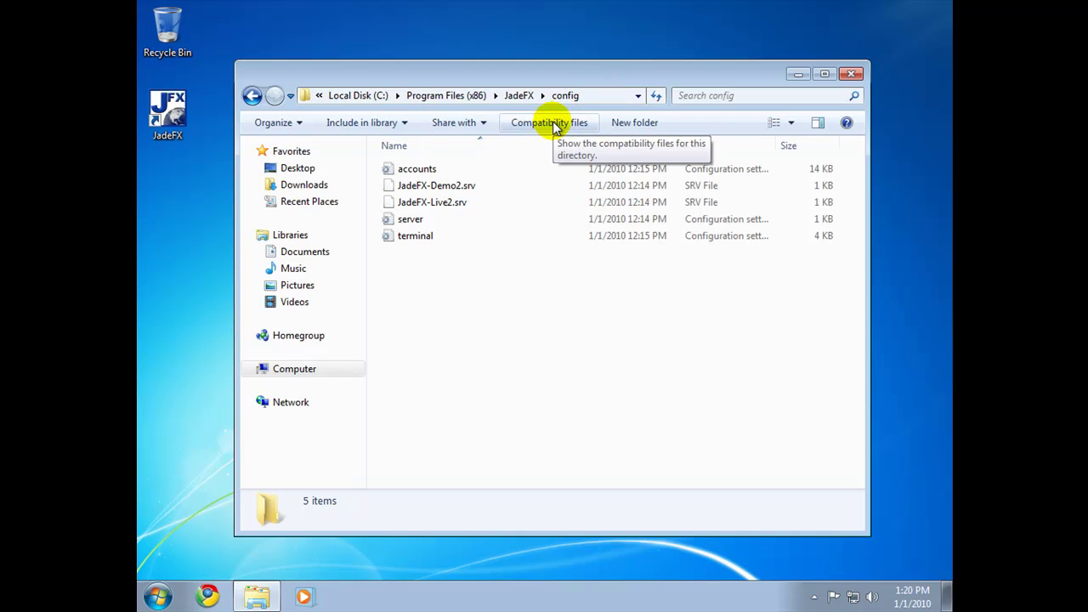
pyautogui.click(551, 124)
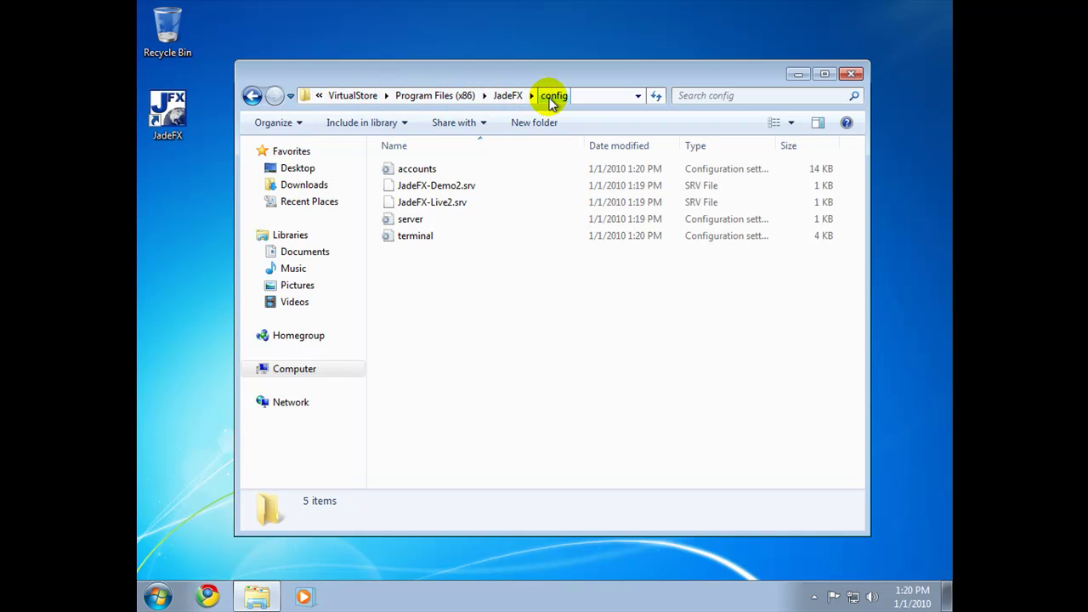
pyautogui.click(510, 96)
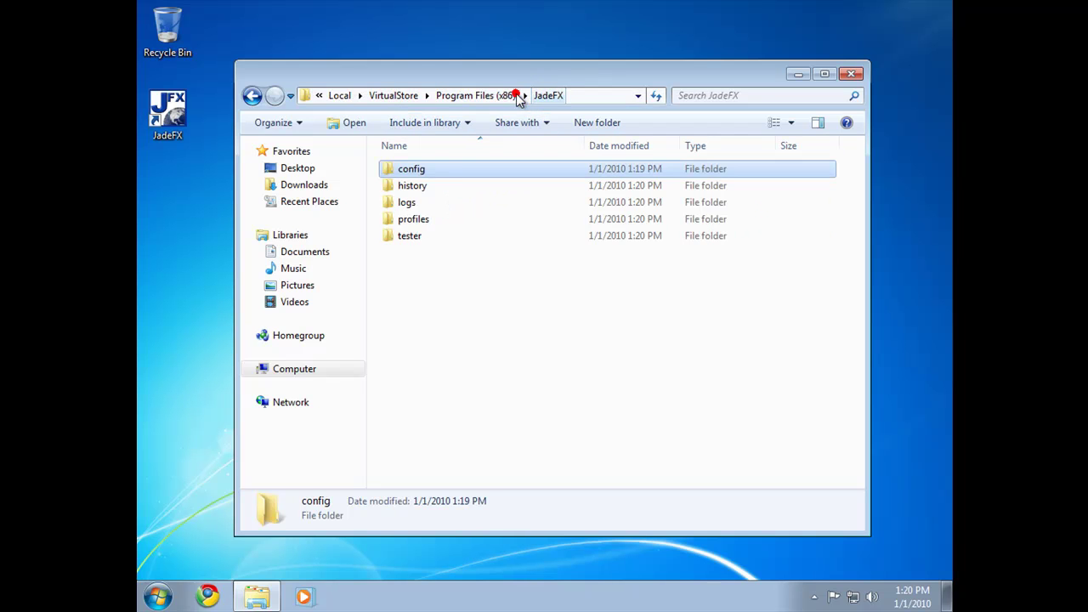
pyautogui.doubleClick(416, 217)
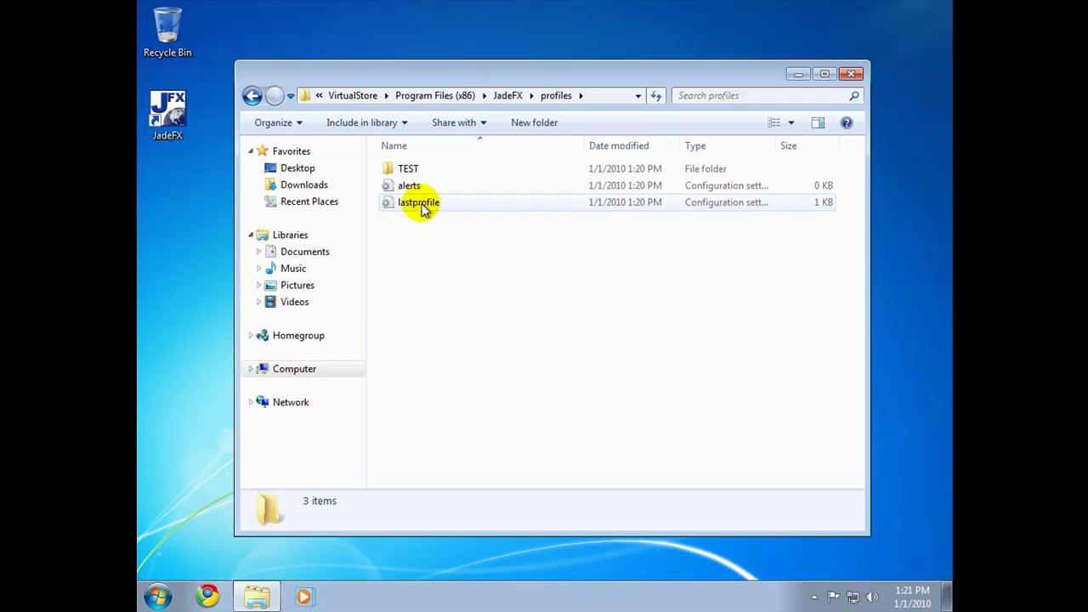
# Step: Browse to C:\Program Files (x86)\JadeFX and select the LiveUpdate application
pyautogui.click(294, 369)
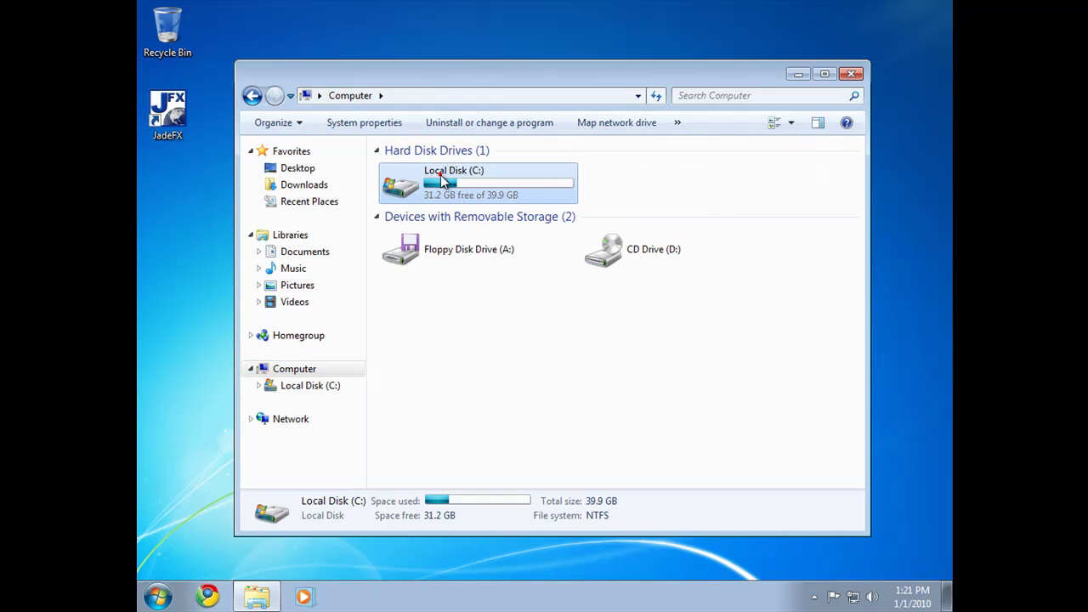
pyautogui.doubleClick(439, 174)
pyautogui.doubleClick(420, 203)
pyautogui.doubleClick(413, 202)
pyautogui.scroll(-3, 476, 313)
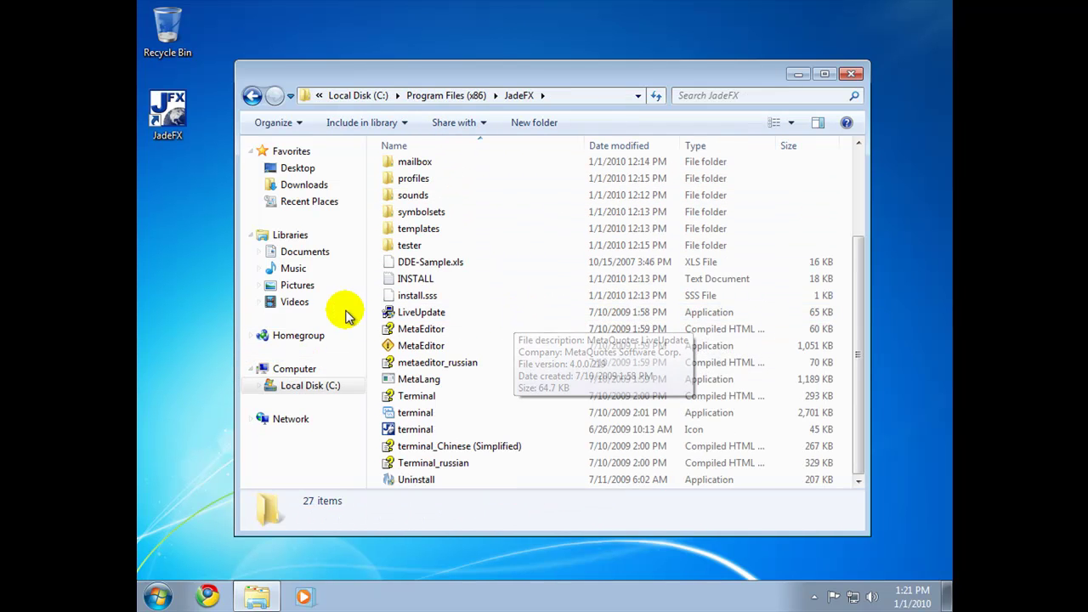
pyautogui.click(431, 321)
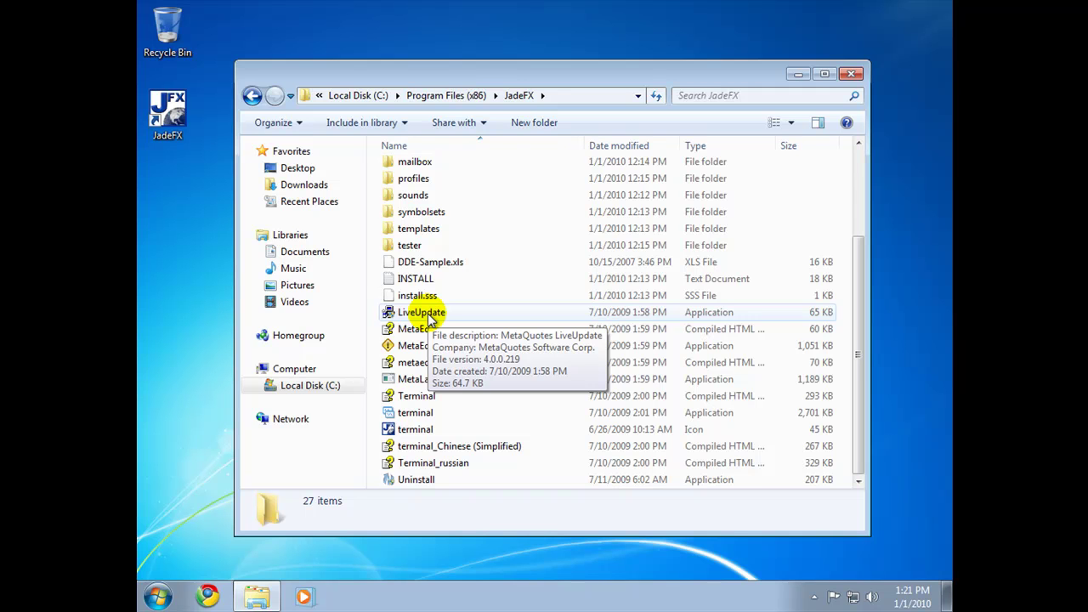
# Step: Check the JadeFX profiles folder for a TEST profile, then return to the JadeFX folder
pyautogui.doubleClick(414, 178)
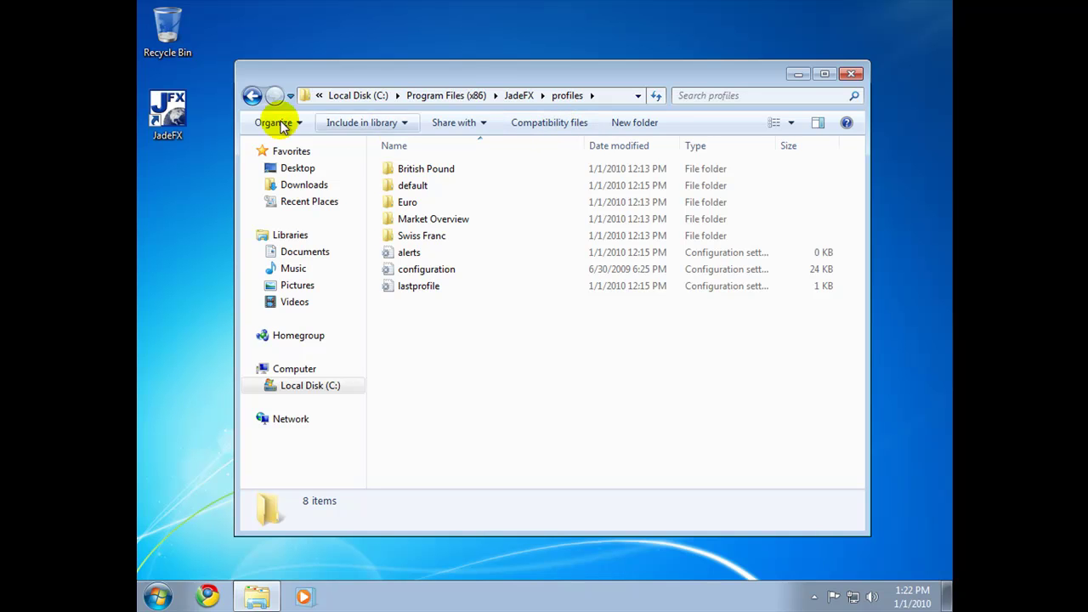
pyautogui.click(252, 96)
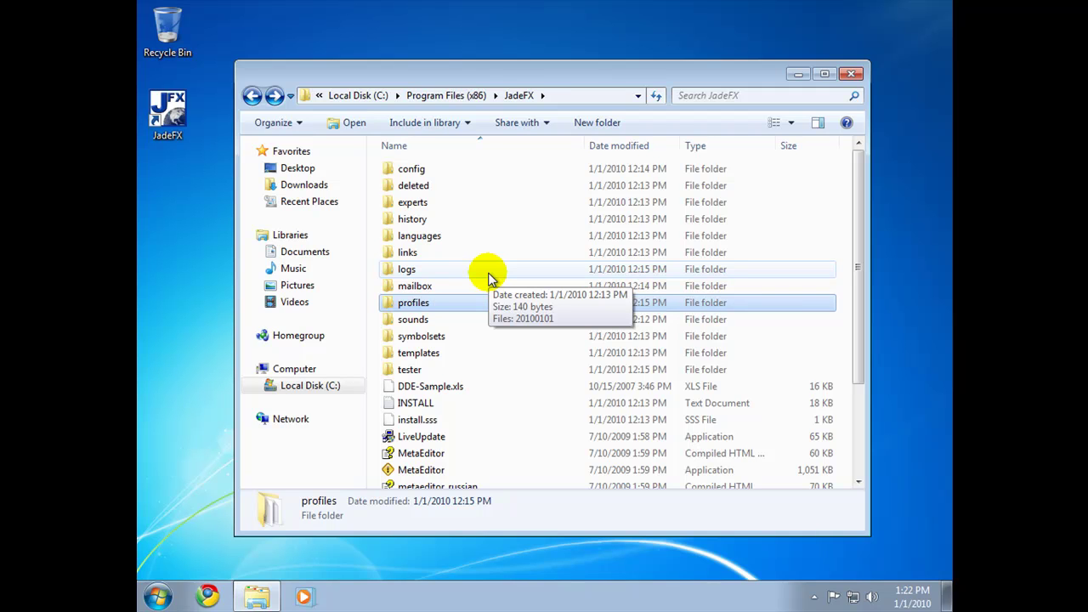
pyautogui.scroll(-3, 509, 284)
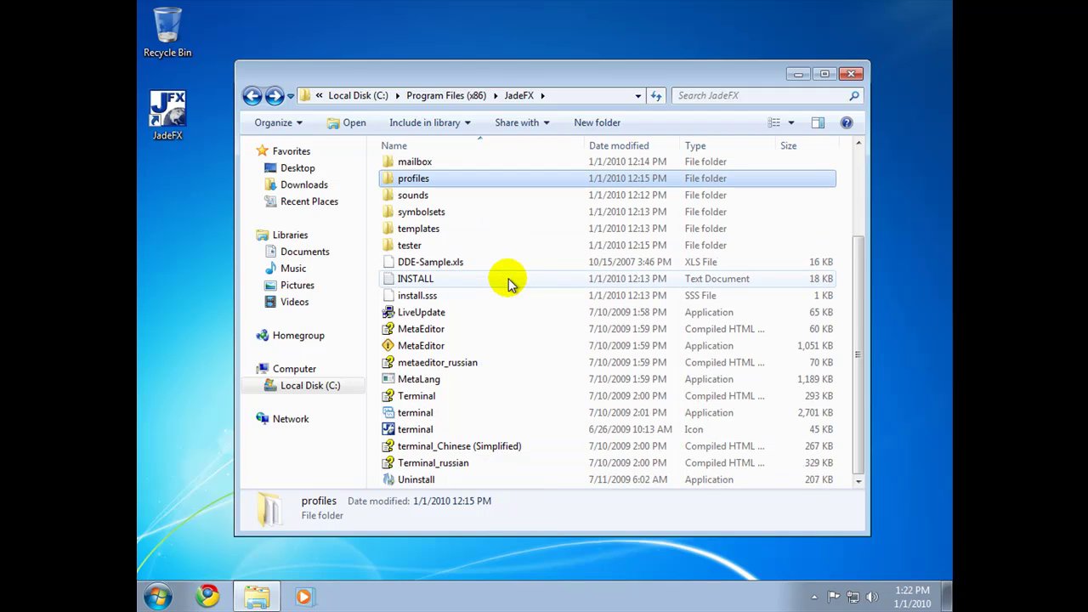
pyautogui.scroll(3, 509, 284)
pyautogui.scroll(-3, 509, 284)
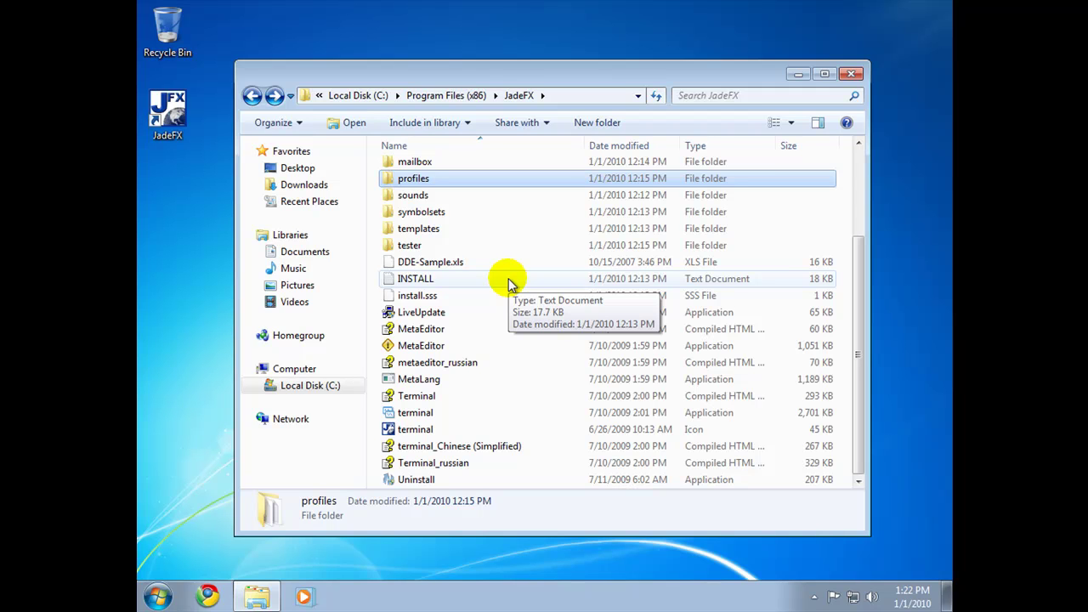
# Step: Run LiveUpdate with UAC approval, then open the real JadeFX profiles folder
pyautogui.doubleClick(432, 312)
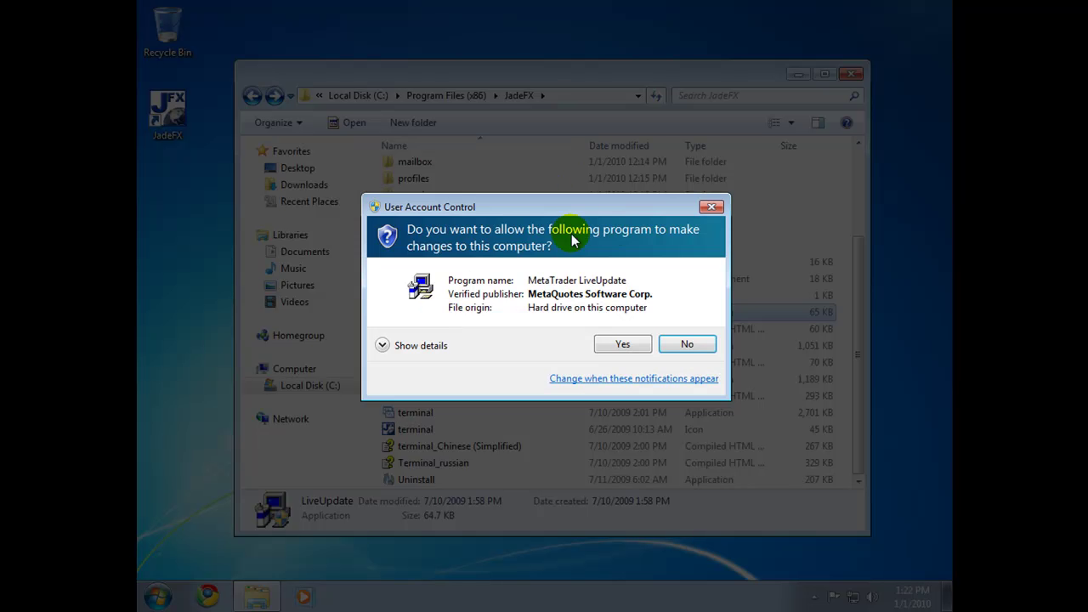
pyautogui.click(625, 345)
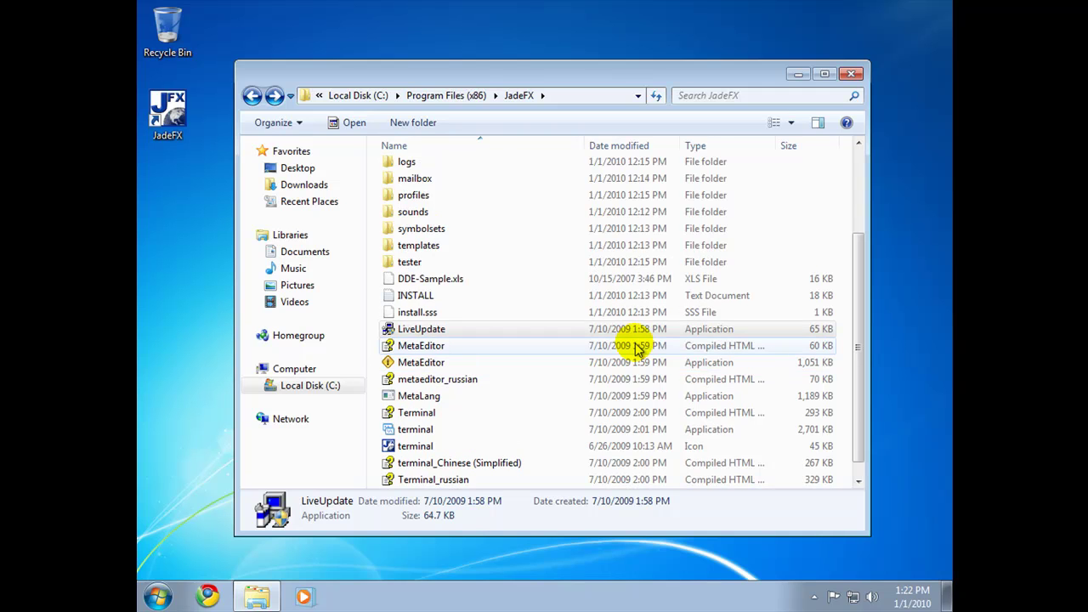
pyautogui.click(420, 197)
pyautogui.doubleClick(421, 198)
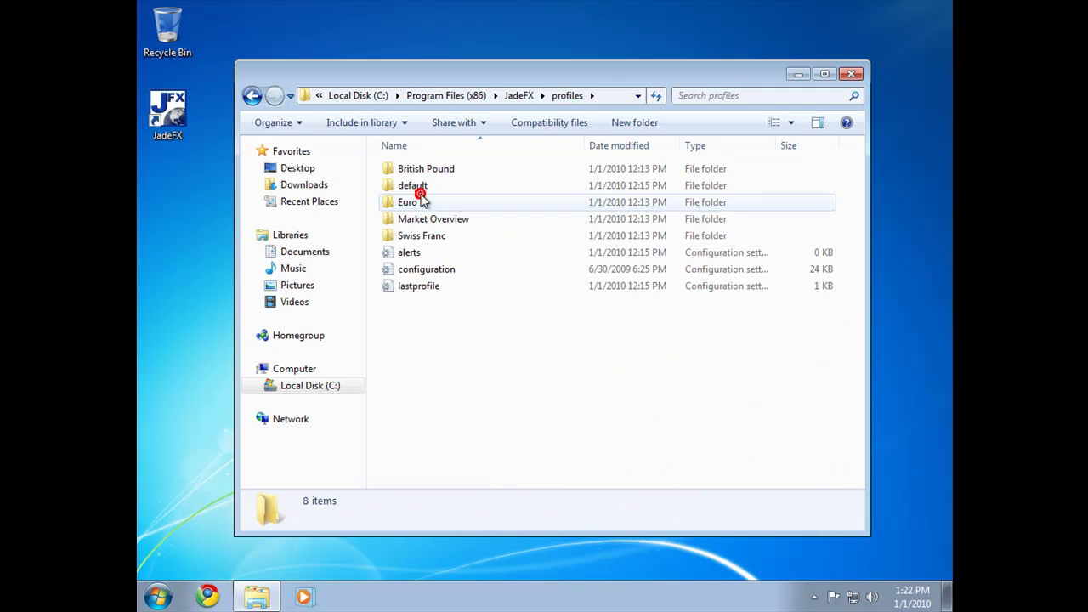
# Step: Through Compatibility files, drag the VirtualStore JadeFX copy onto the Recycle Bin
pyautogui.click(560, 128)
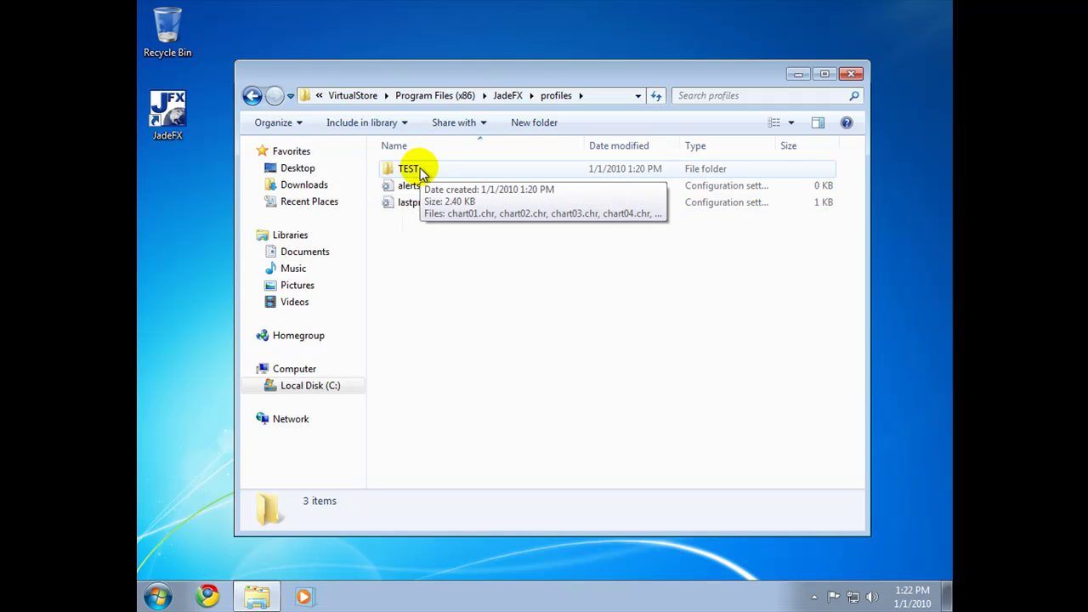
pyautogui.click(444, 97)
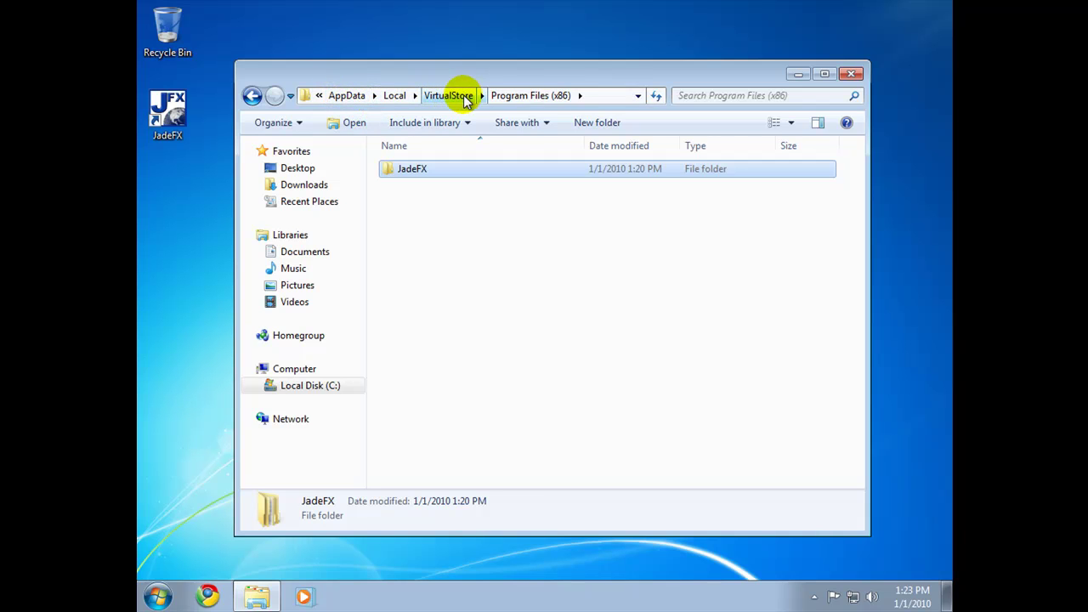
pyautogui.click(408, 171)
pyautogui.moveTo(410, 173); pyautogui.dragTo(169, 35)
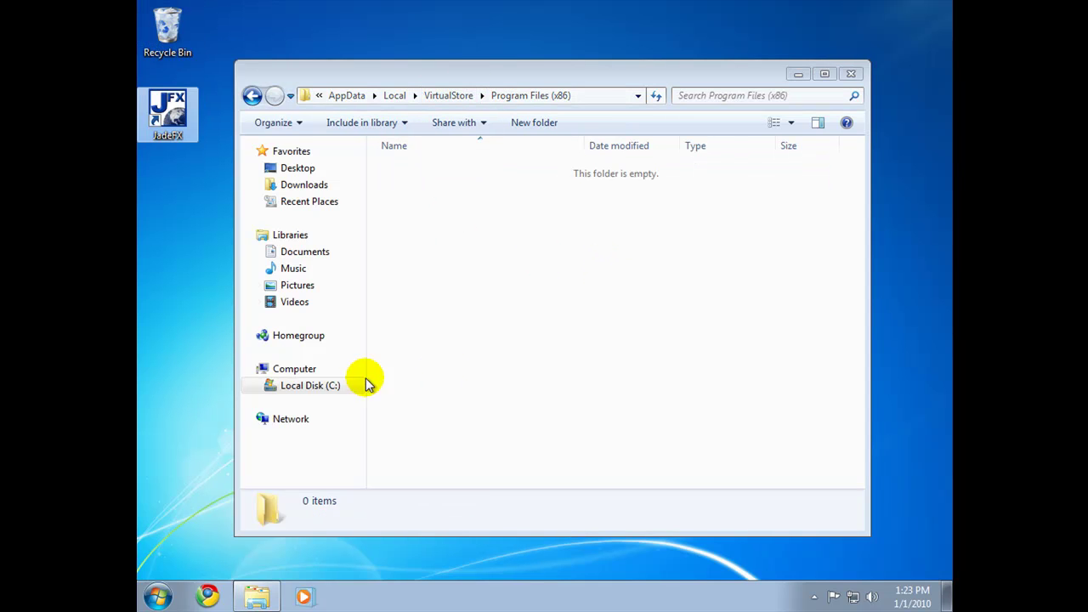
# Step: Go to Local Disk (C:) and open Program Files (x86) to reach the real JadeFX folder
pyautogui.click(276, 389)
pyautogui.doubleClick(415, 204)
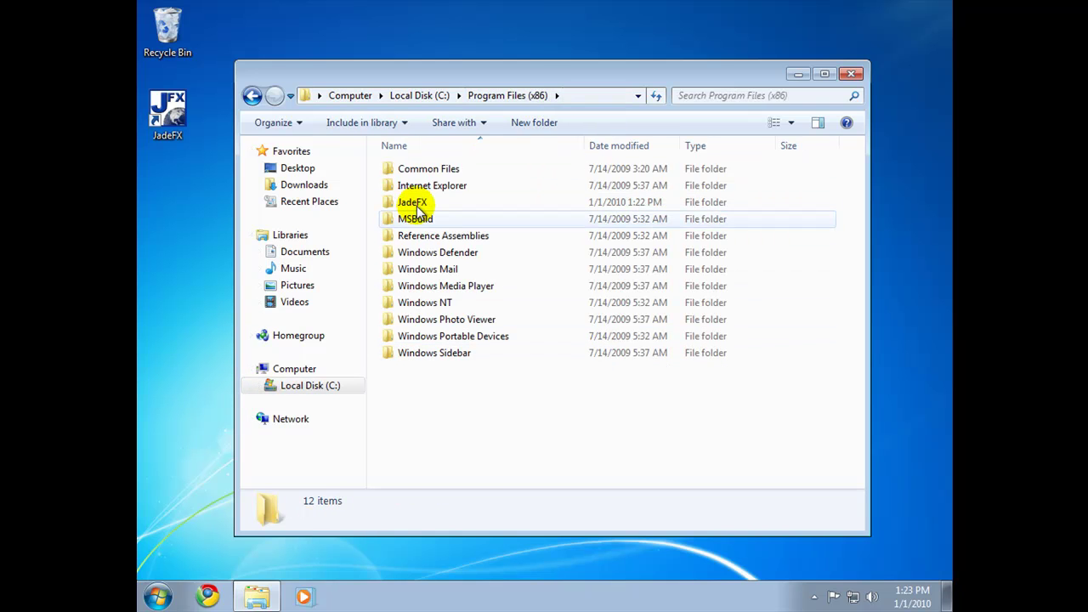
pyautogui.moveTo(414, 213)
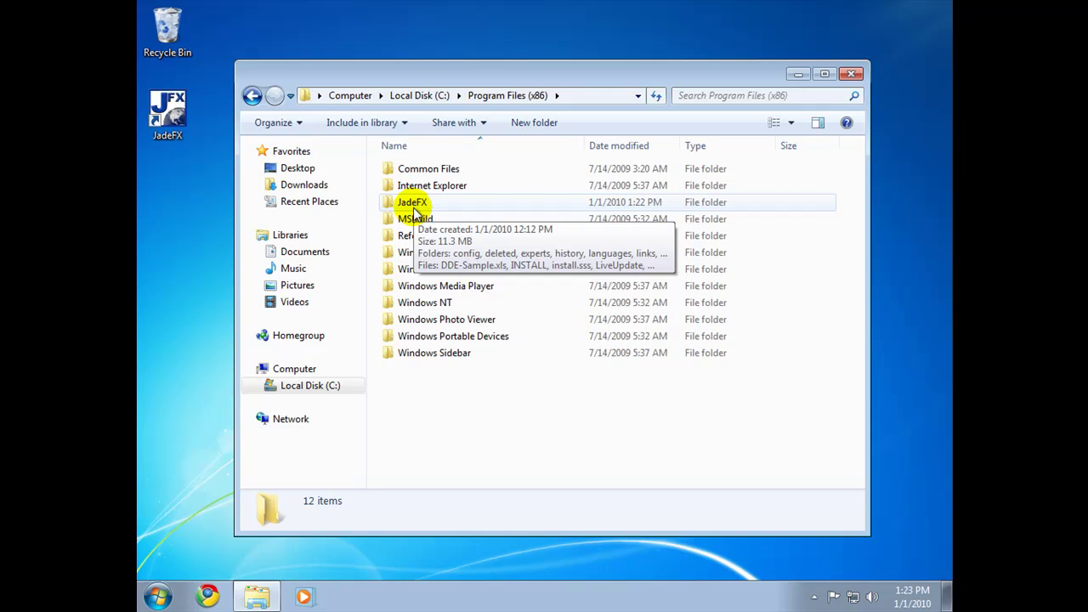
# Step: Open the JadeFX folder's Security permissions for editing and bring up Select Users or Groups
pyautogui.rightClick(412, 208)
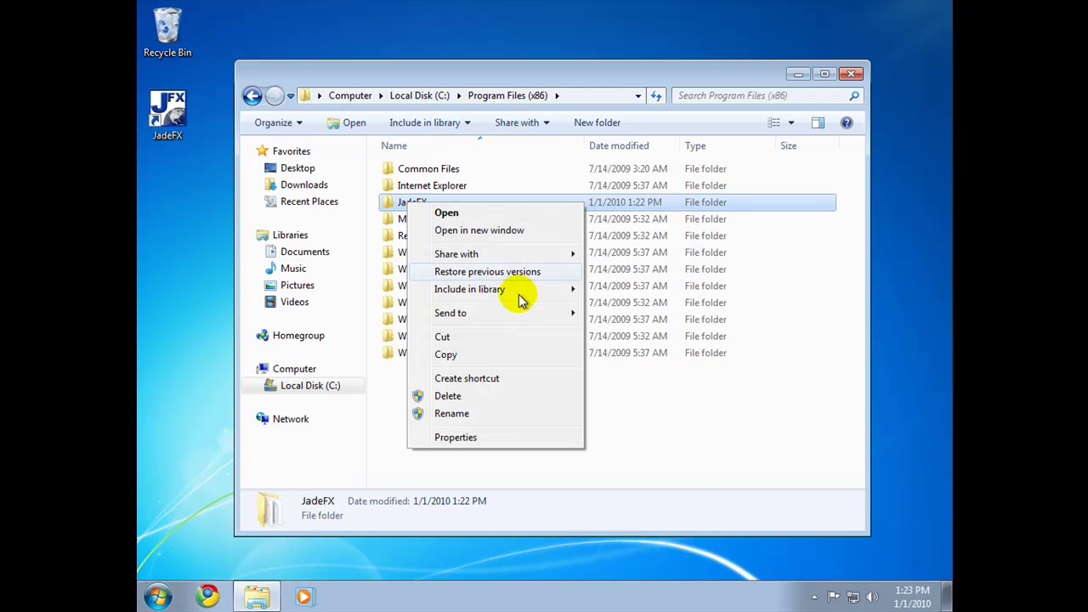
pyautogui.click(496, 438)
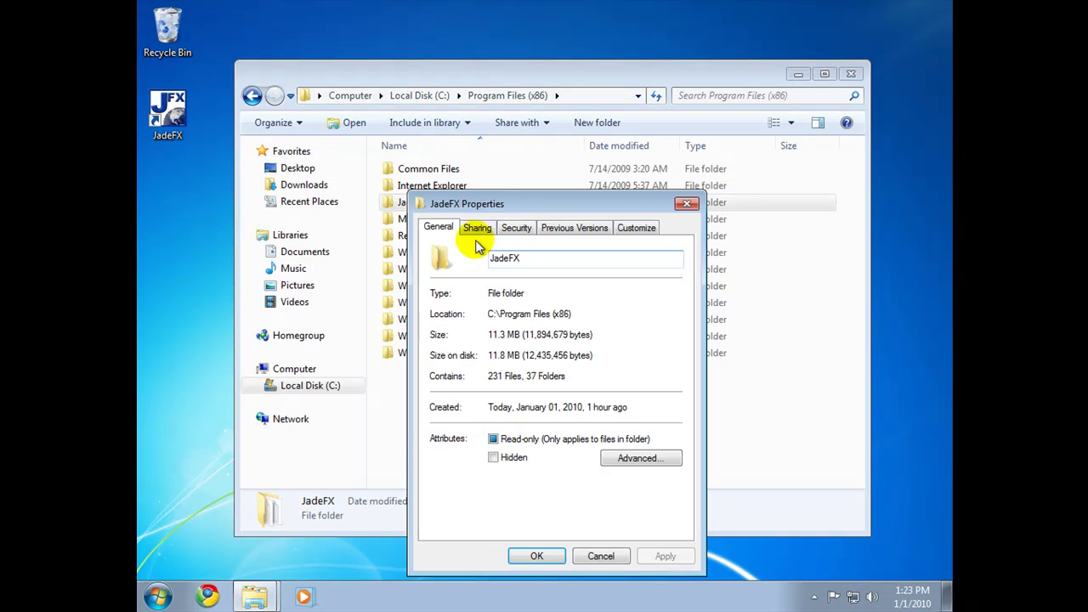
pyautogui.click(522, 230)
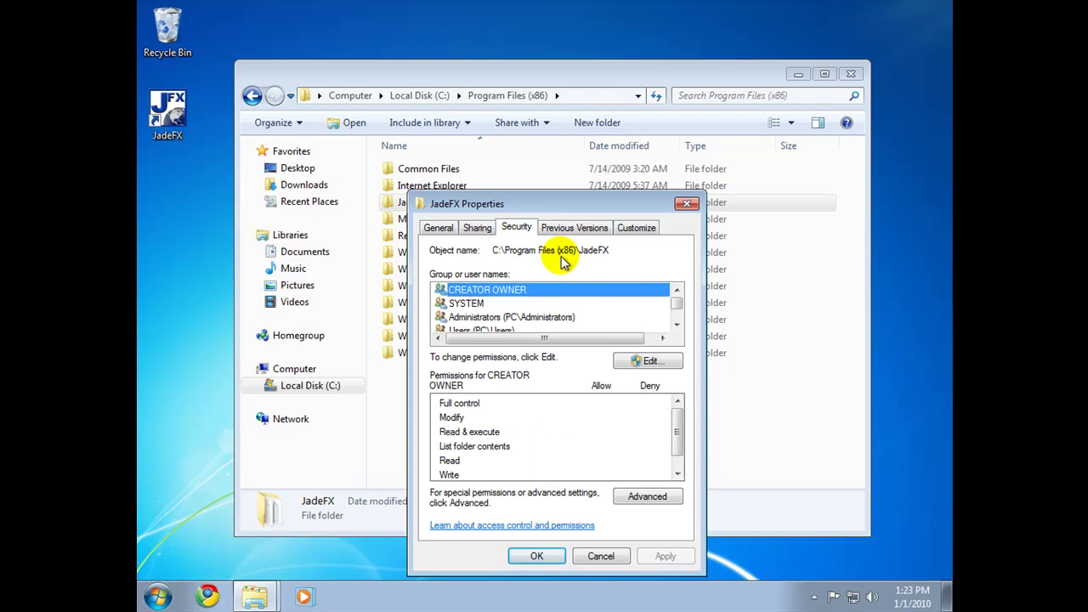
pyautogui.click(650, 364)
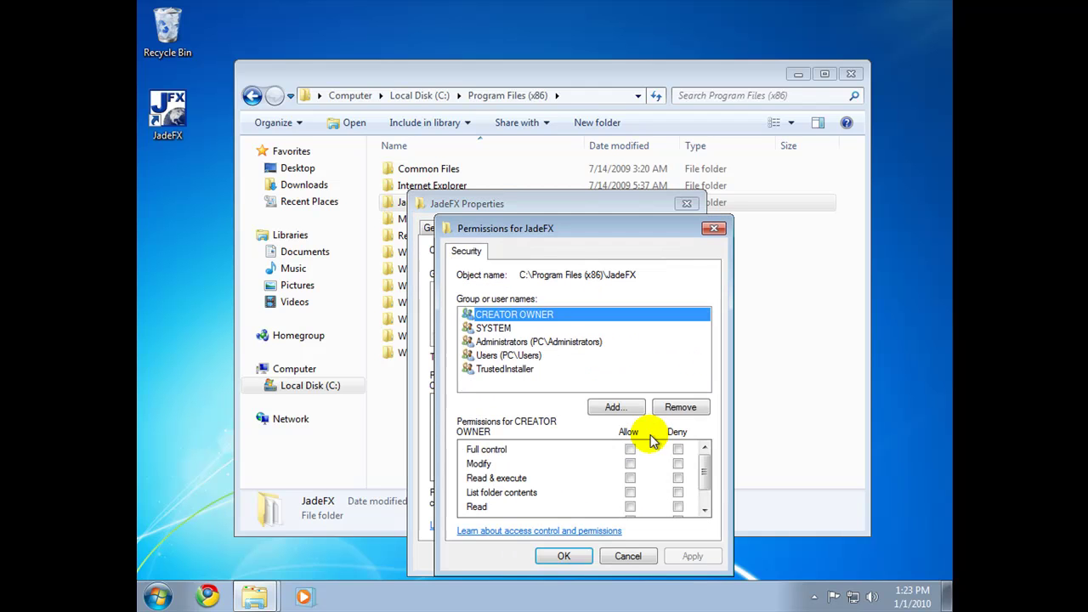
pyautogui.click(619, 410)
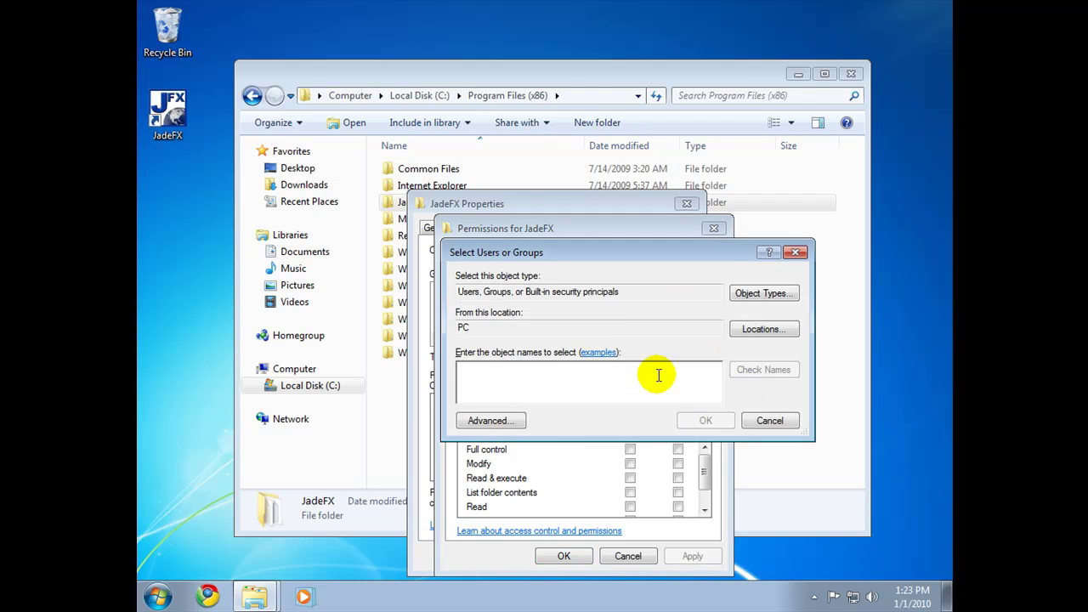
# Step: Enter 'Owne', resolve it to the Owner account, and add Owner to JadeFX permissions
pyautogui.click(158, 597)
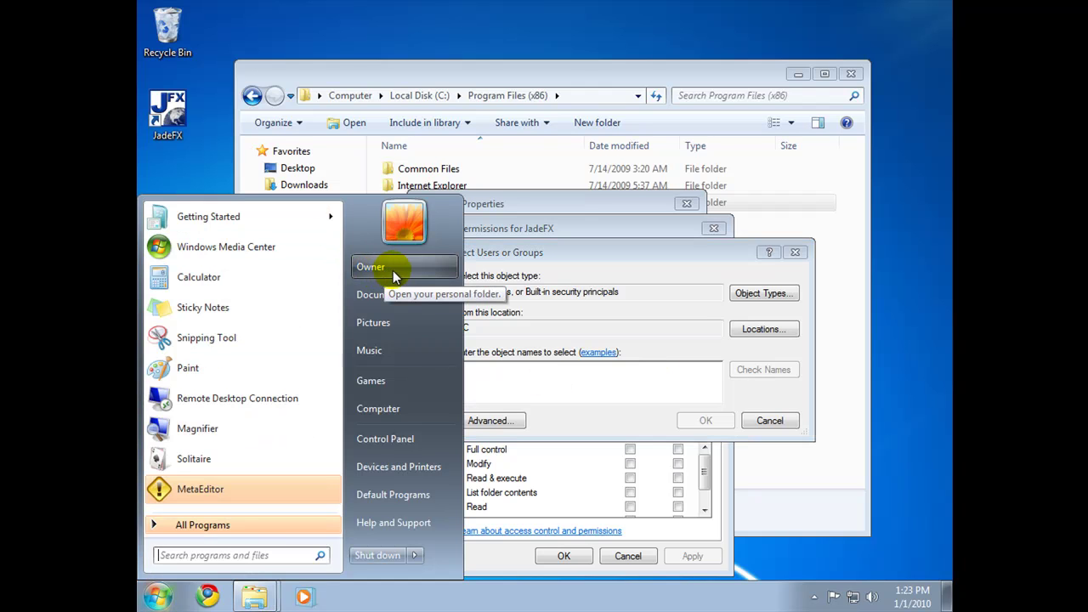
pyautogui.click(503, 383)
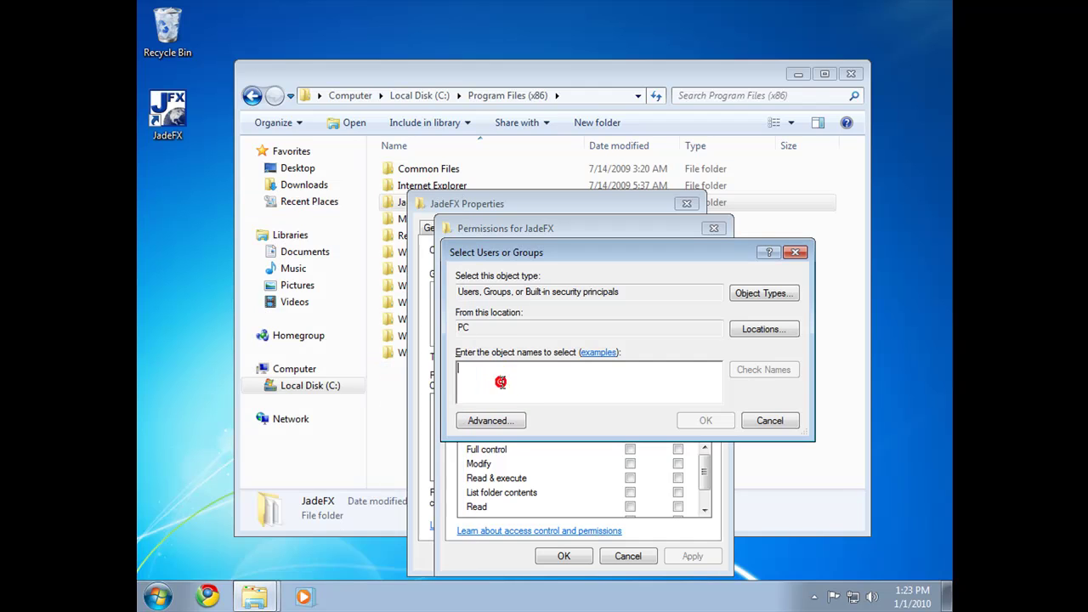
pyautogui.write('Owner')
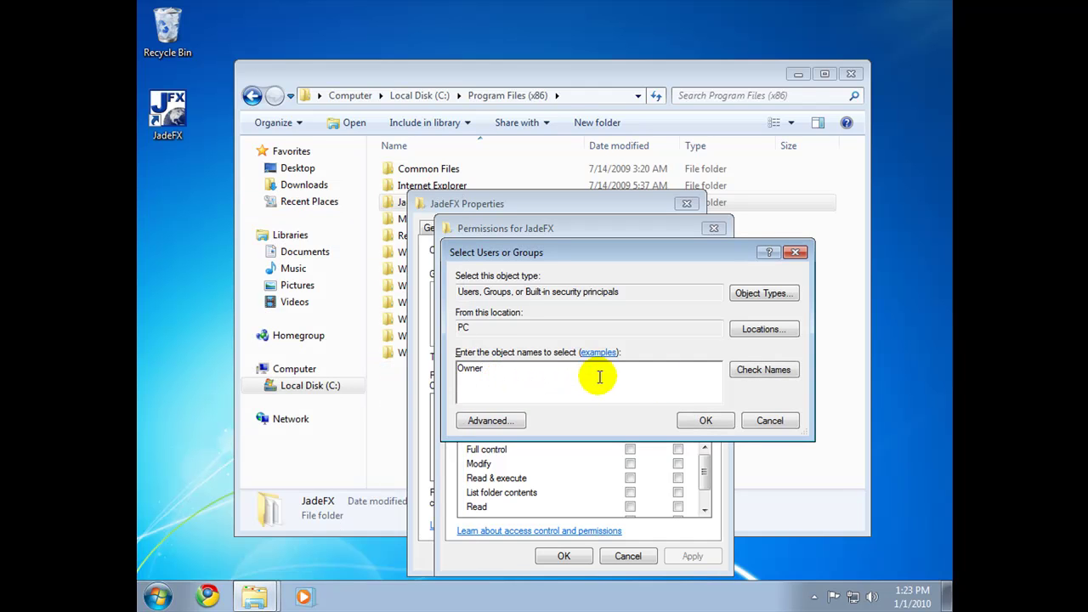
pyautogui.click(762, 369)
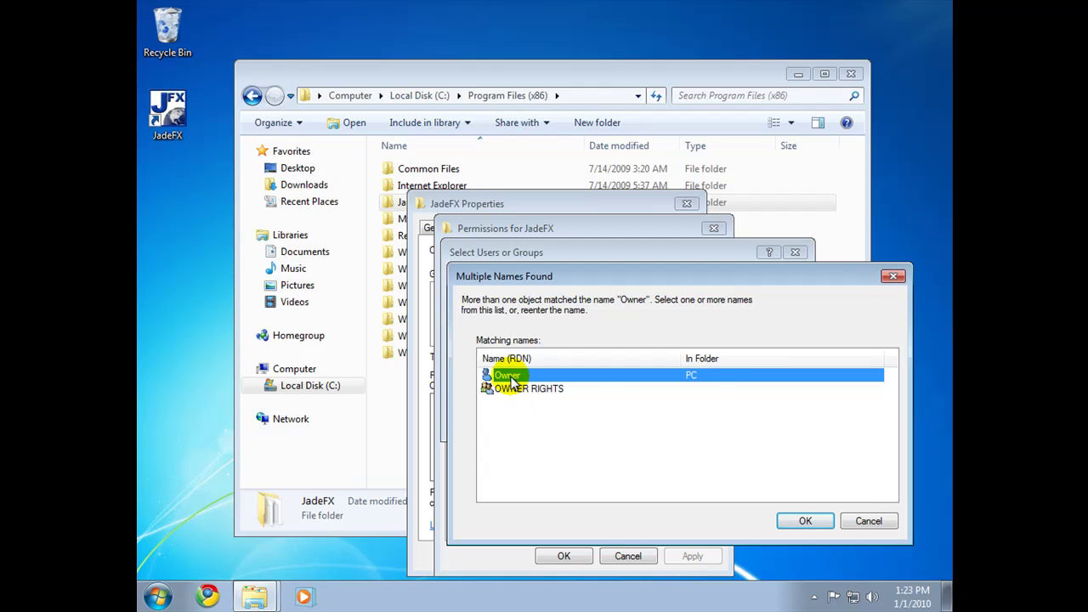
pyautogui.doubleClick(514, 377)
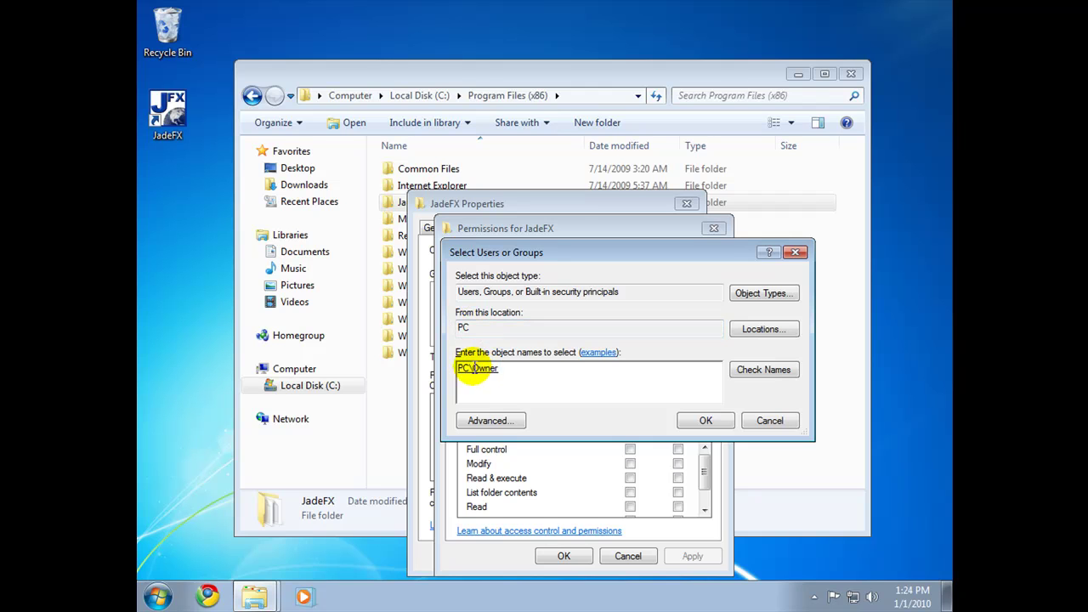
pyautogui.click(706, 420)
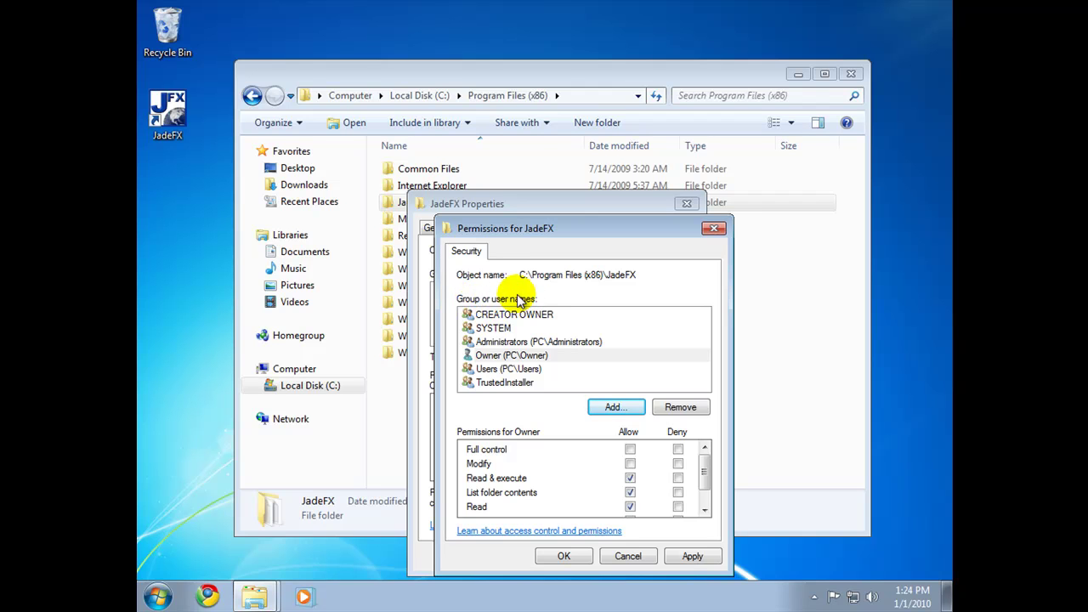
# Step: Allow Owner Modify permission on JadeFX, confirm both dialogs, and open the JadeFX folder
pyautogui.click(498, 356)
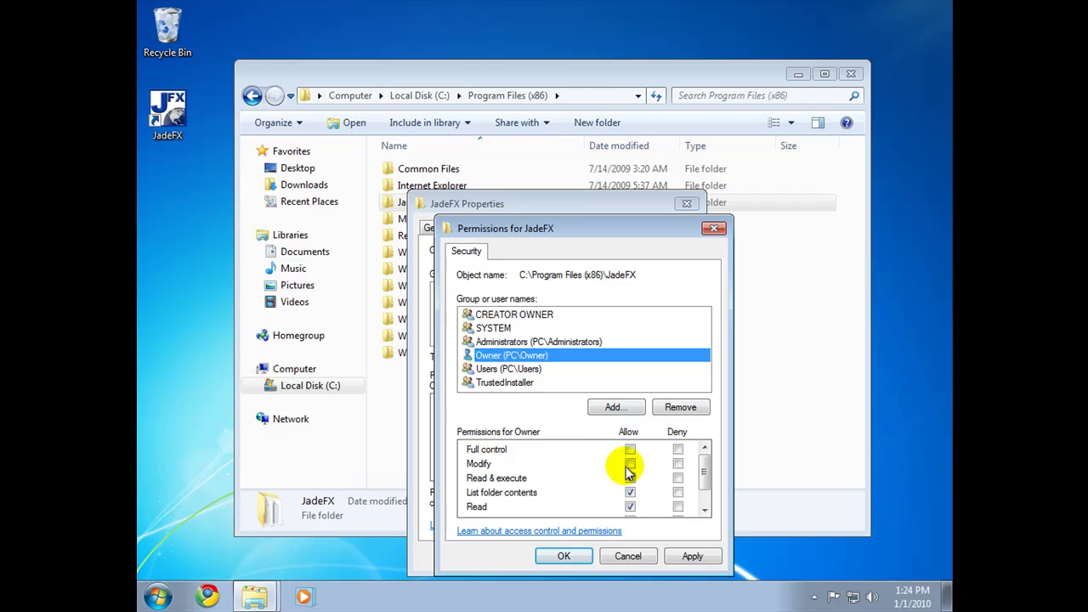
pyautogui.click(630, 464)
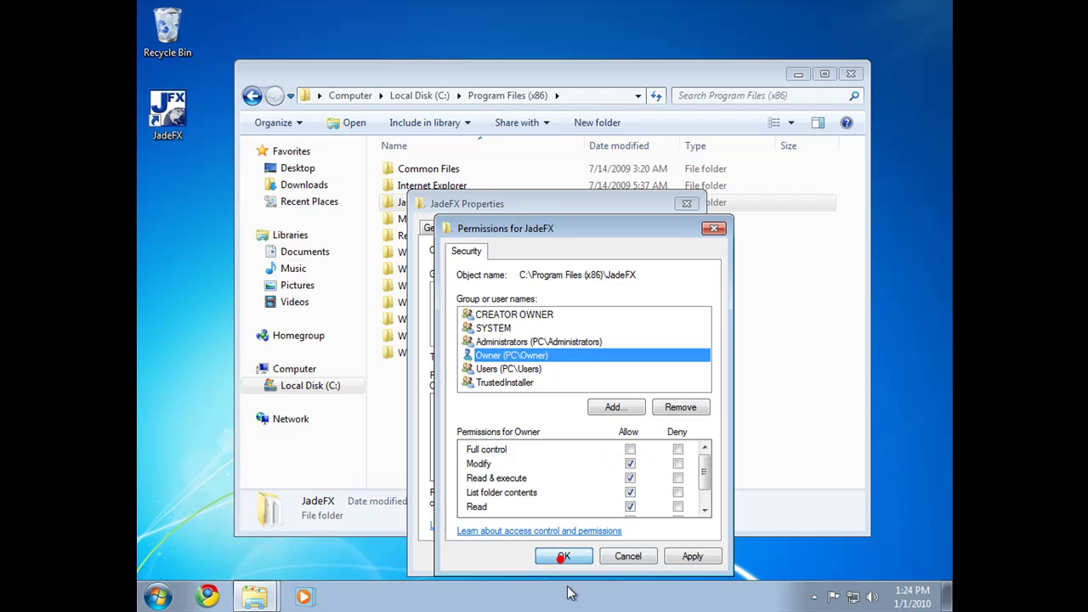
pyautogui.click(563, 556)
pyautogui.click(540, 556)
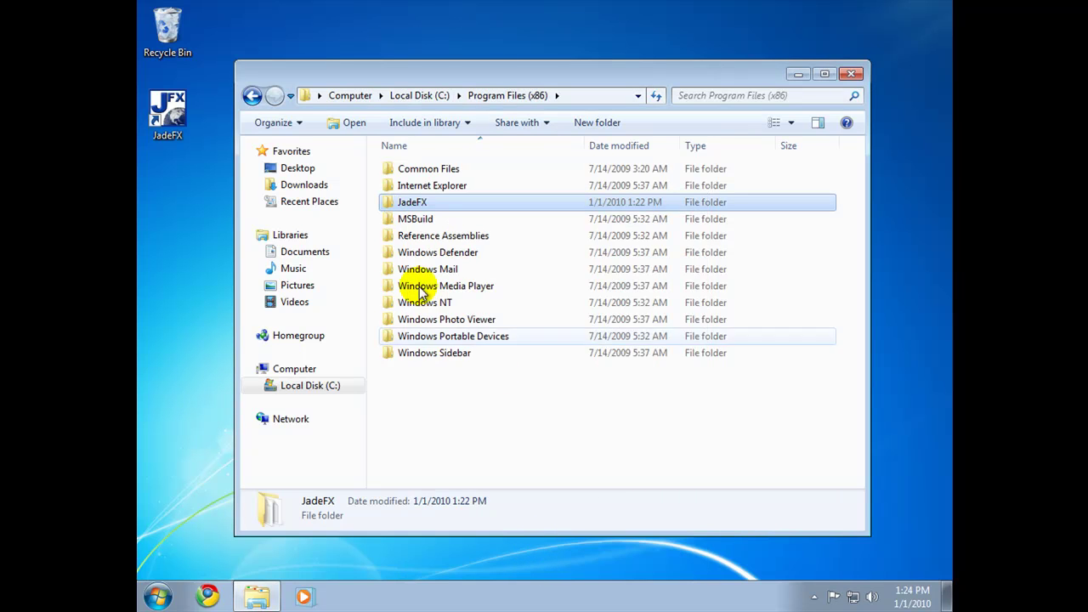
pyautogui.doubleClick(412, 204)
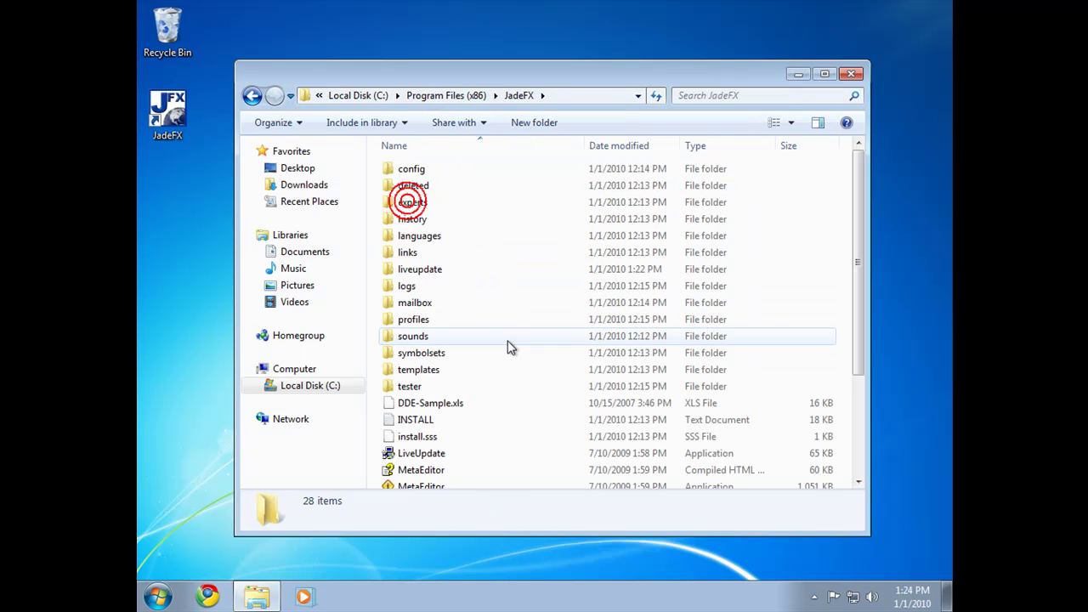
pyautogui.scroll(-3, 511, 341)
# Step: Launch terminal.exe, save the chart layout as profile 'TEST', and close the terminal
pyautogui.doubleClick(517, 414)
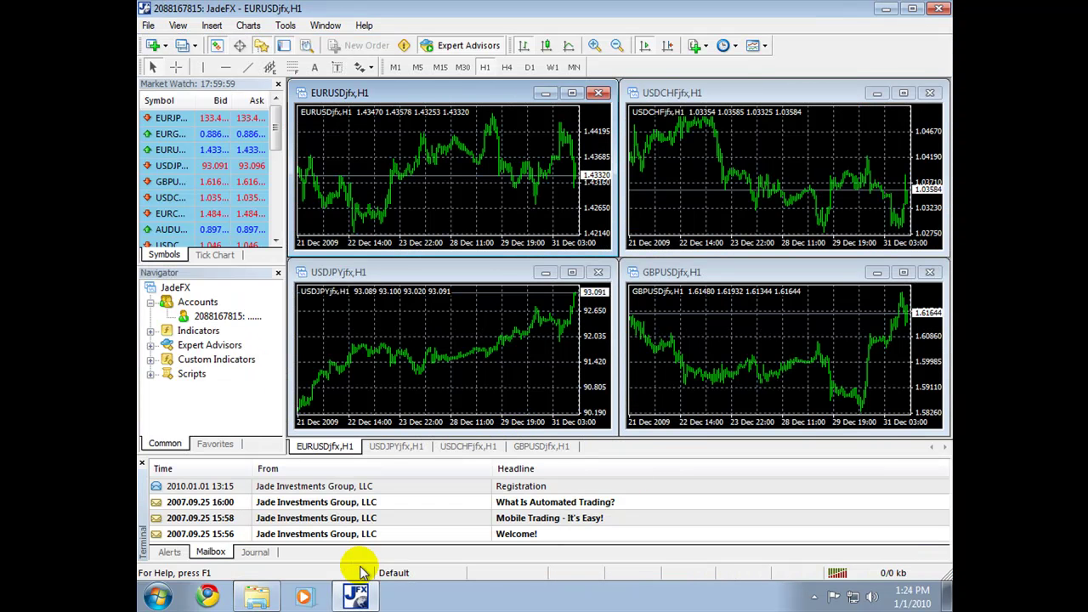
pyautogui.click(394, 575)
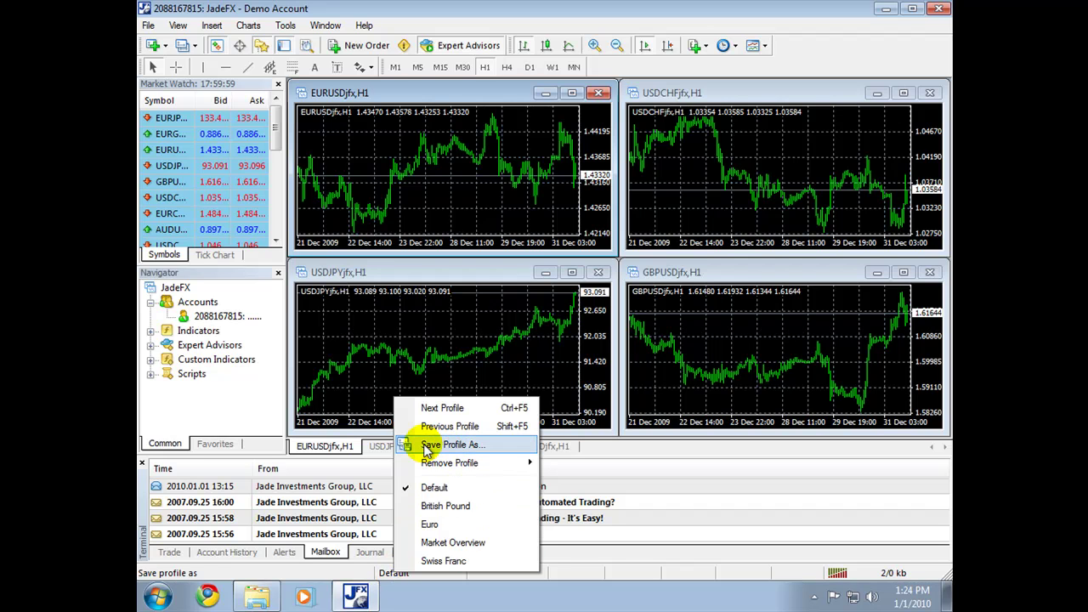
pyautogui.click(451, 446)
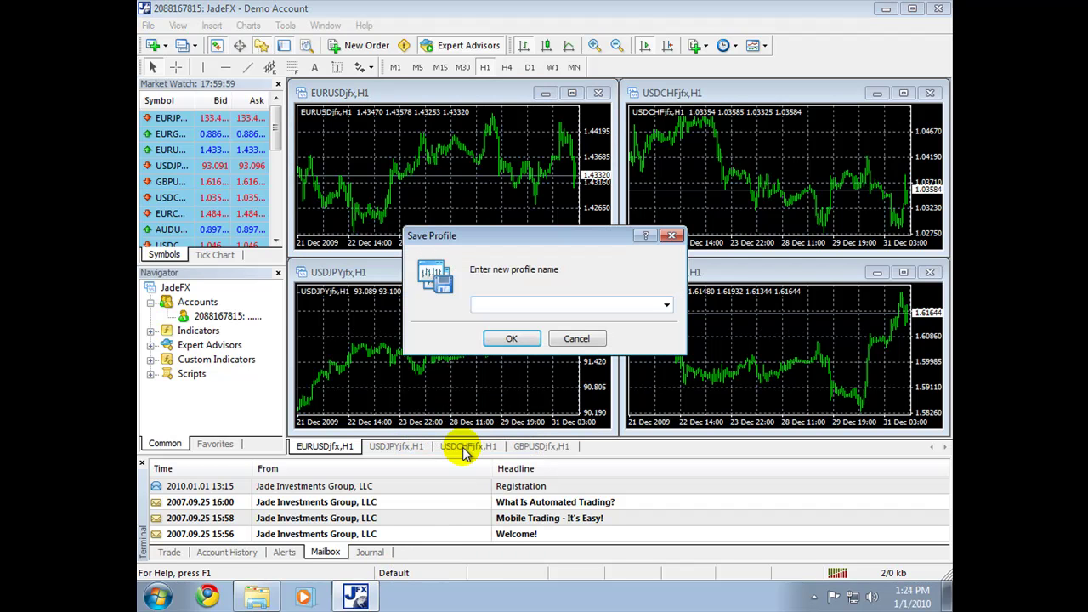
pyautogui.click(511, 337)
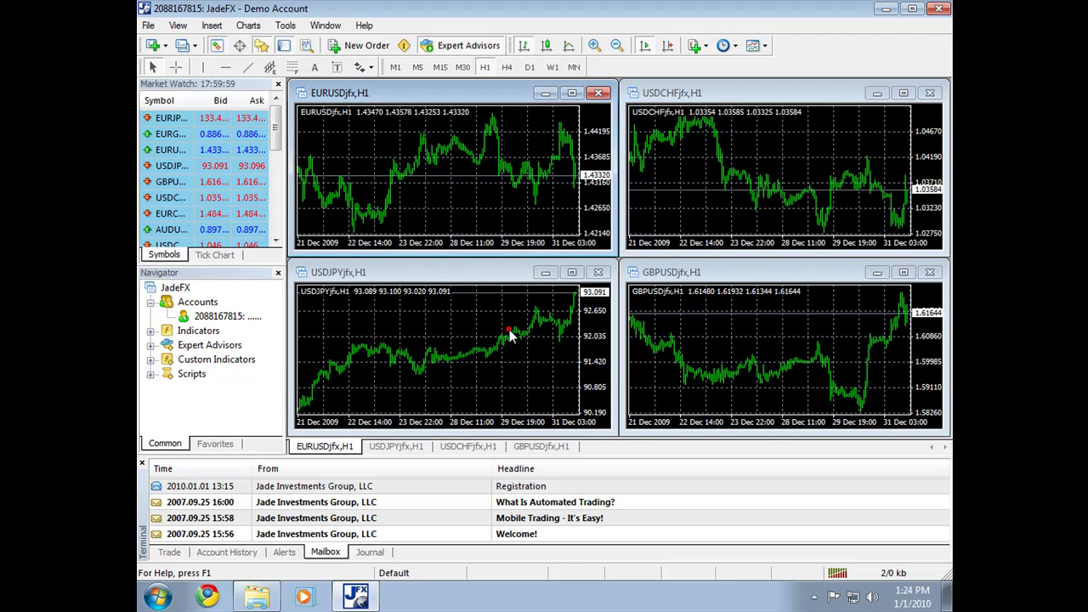
pyautogui.click(939, 8)
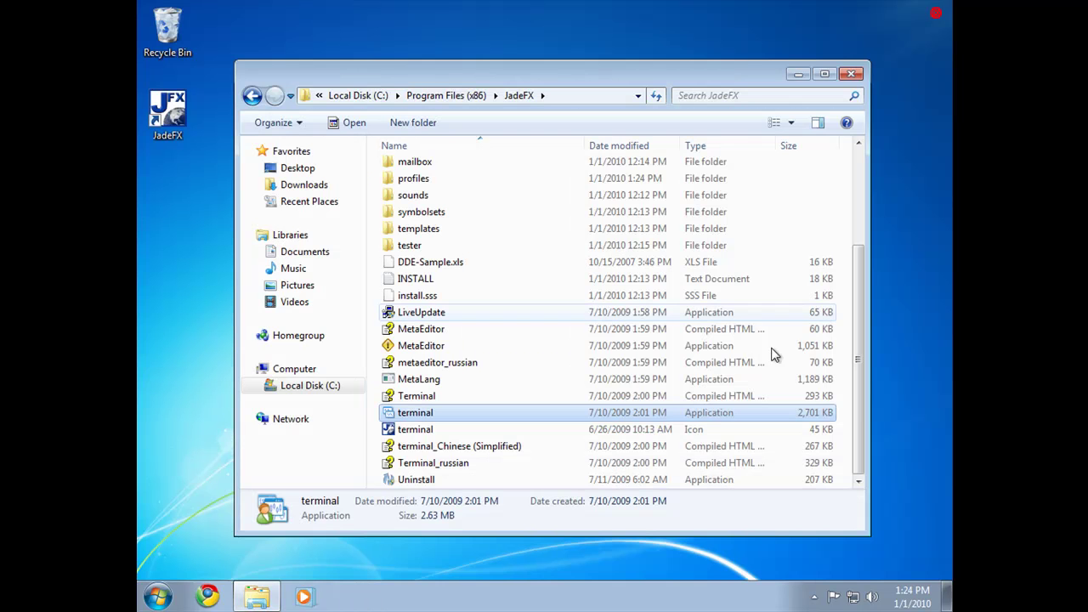
pyautogui.doubleClick(410, 179)
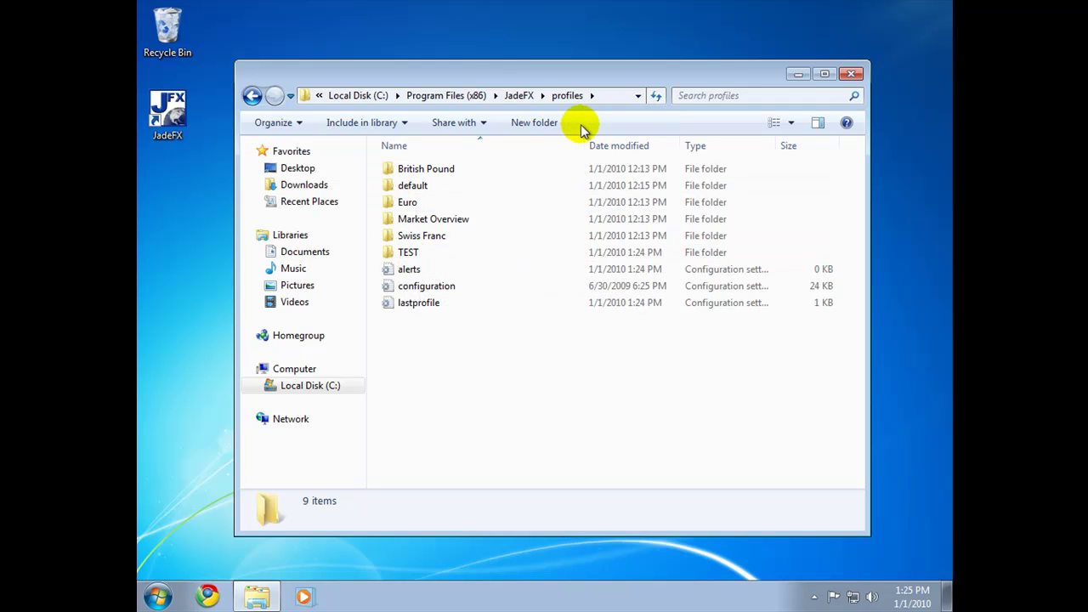
pyautogui.click(519, 96)
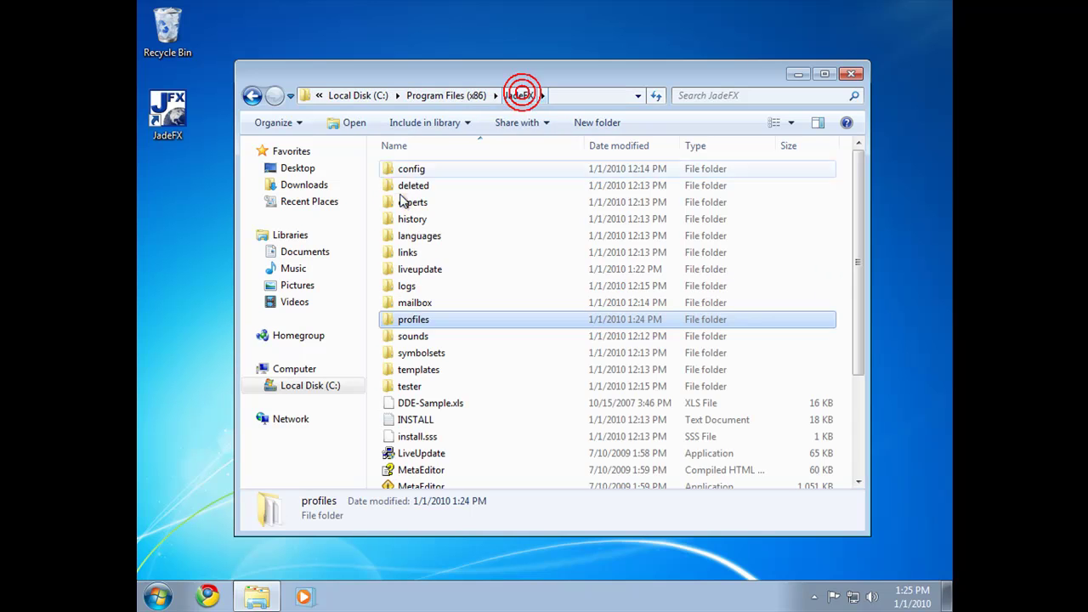
pyautogui.doubleClick(405, 169)
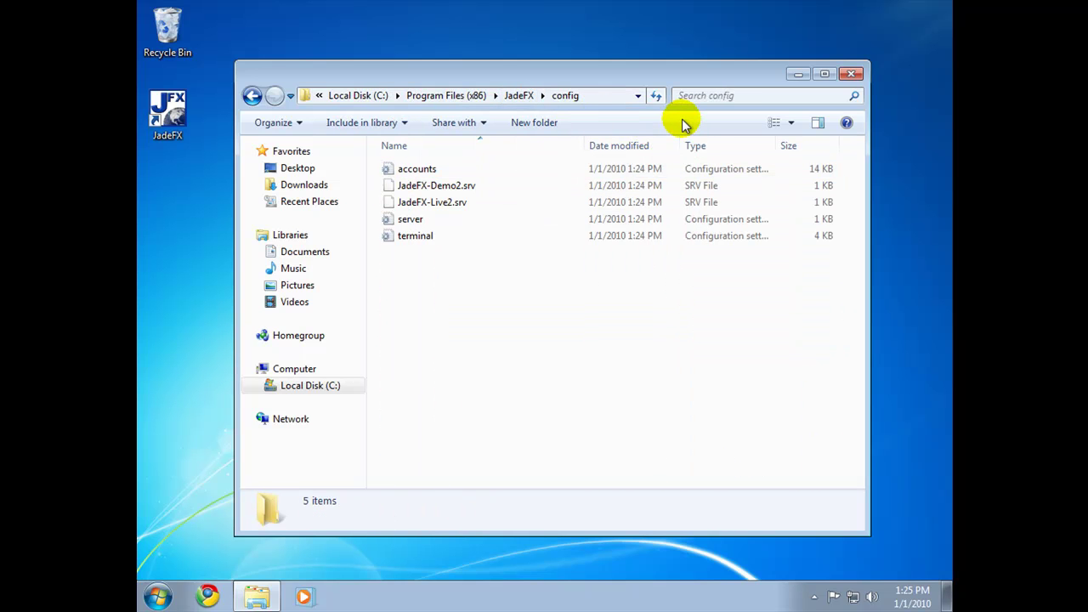
pyautogui.click(518, 96)
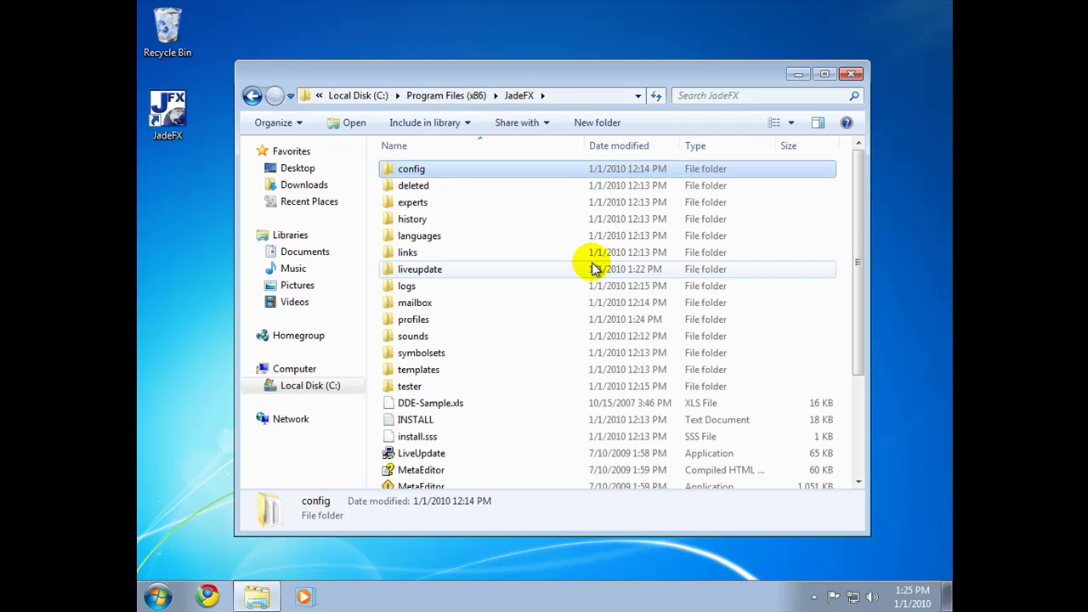
pyautogui.scroll(-3, 596, 269)
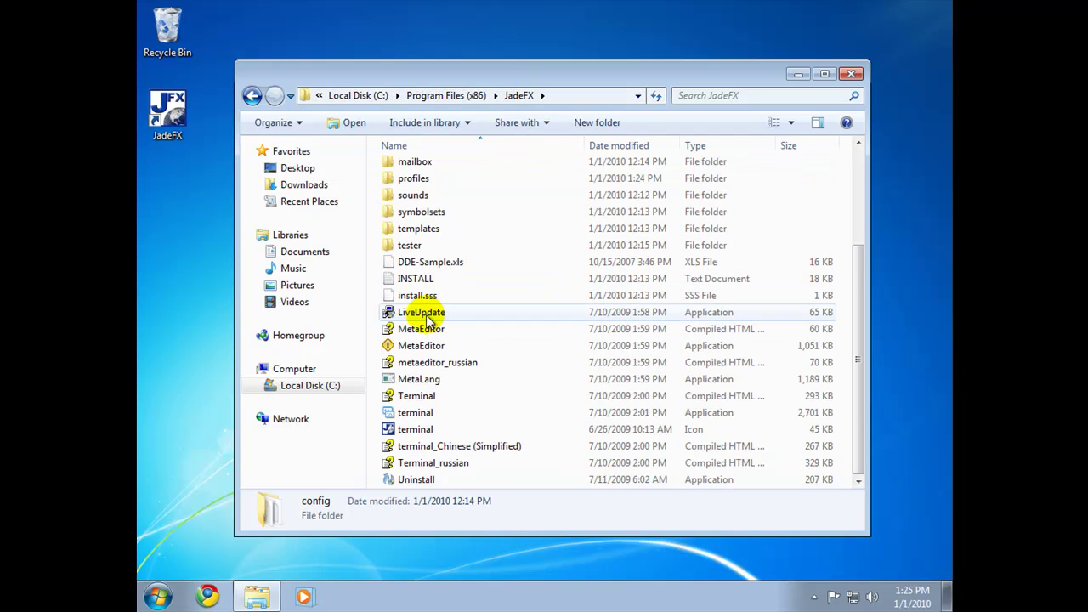
pyautogui.moveTo(427, 319)
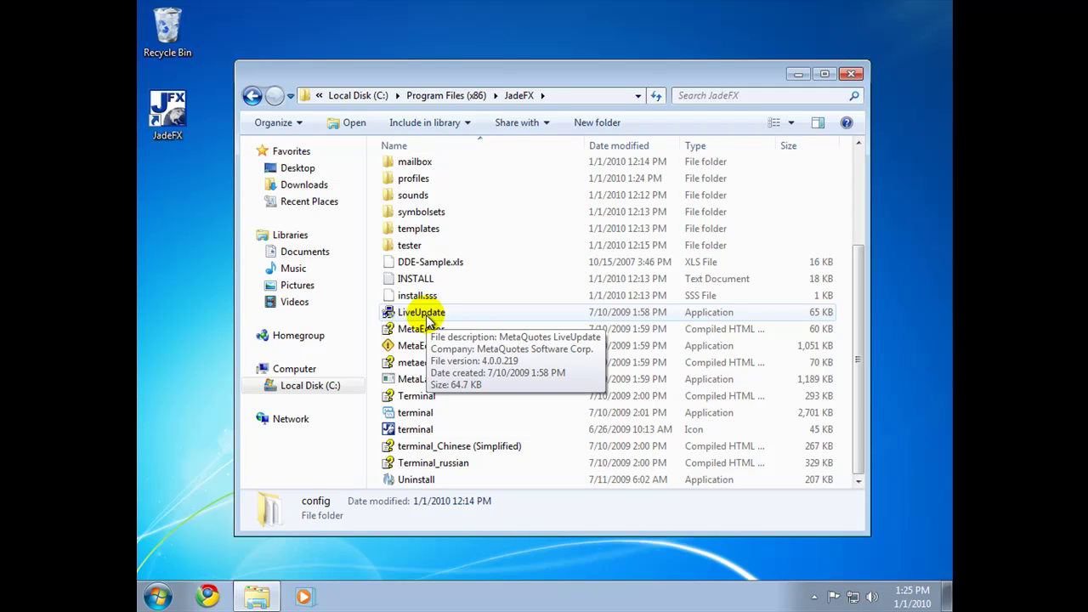
pyautogui.scroll(3, 428, 320)
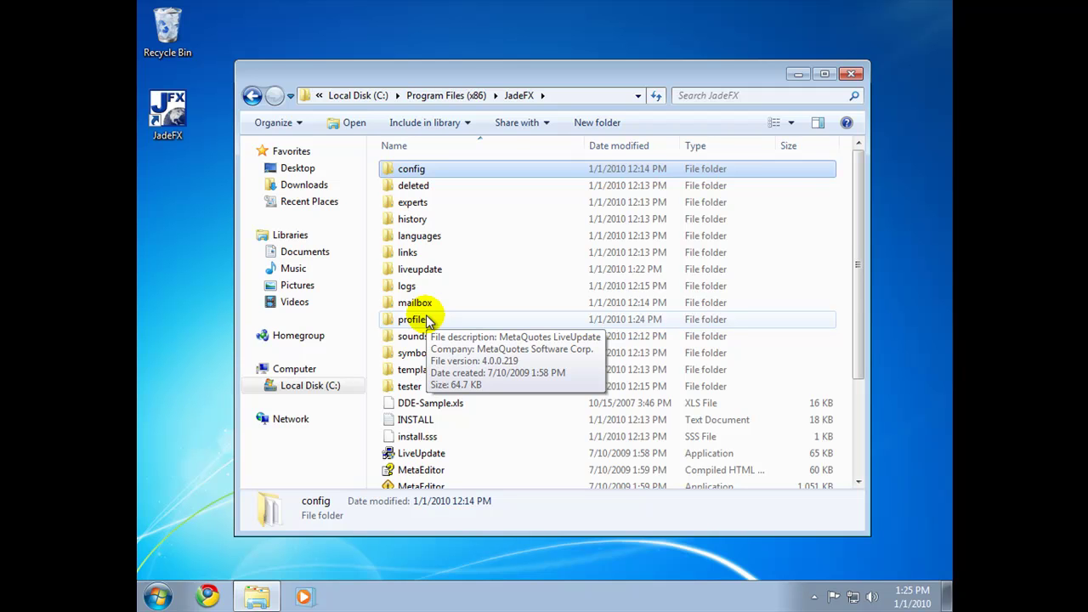
pyautogui.scroll(-3, 428, 320)
pyautogui.scroll(3, 428, 320)
pyautogui.scroll(-3, 428, 320)
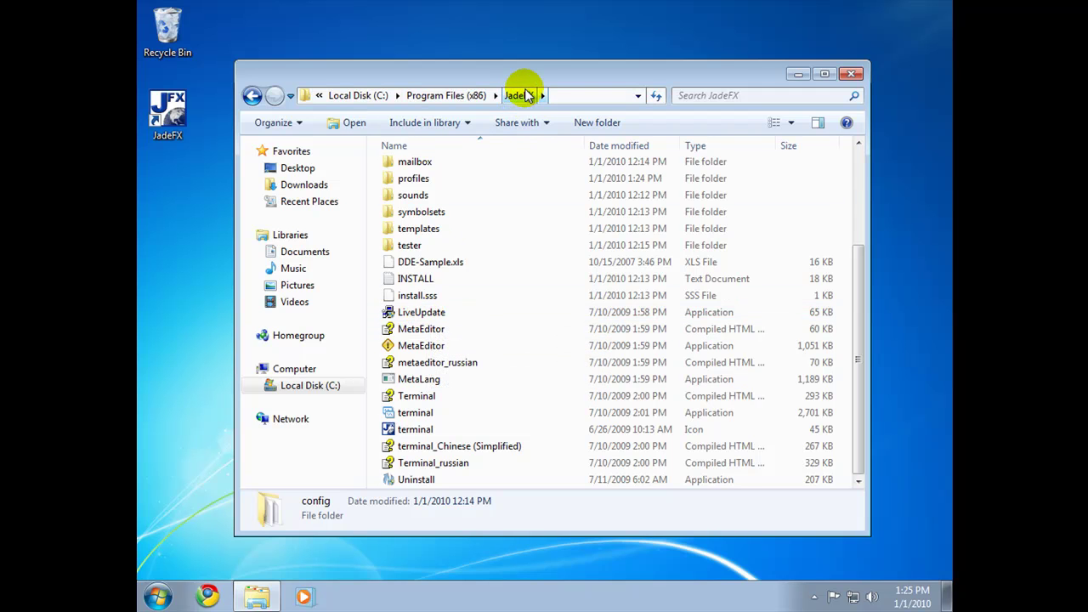
pyautogui.click(157, 596)
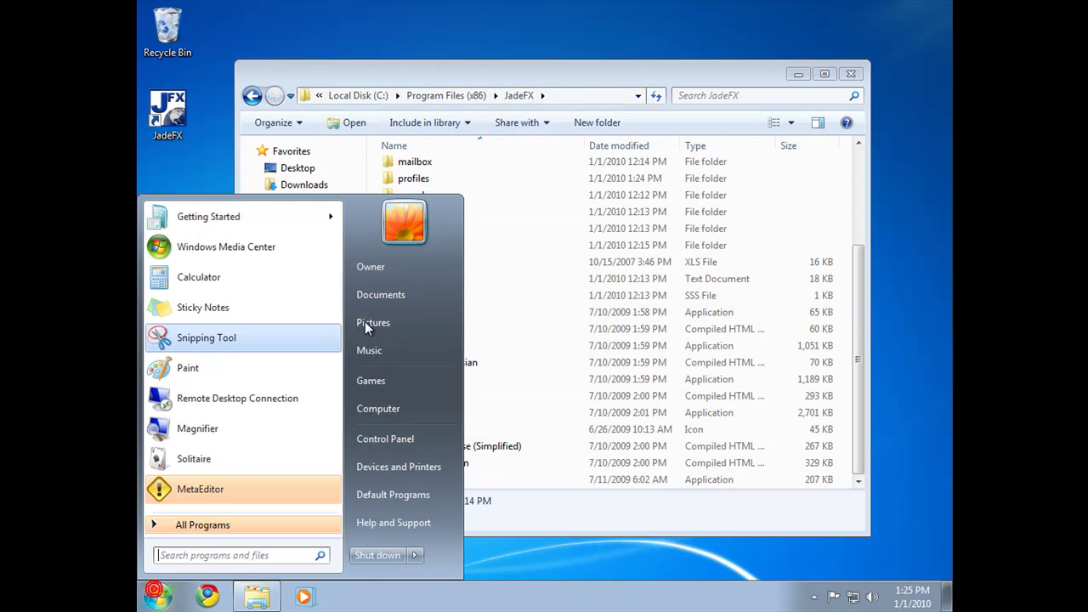
pyautogui.click(593, 70)
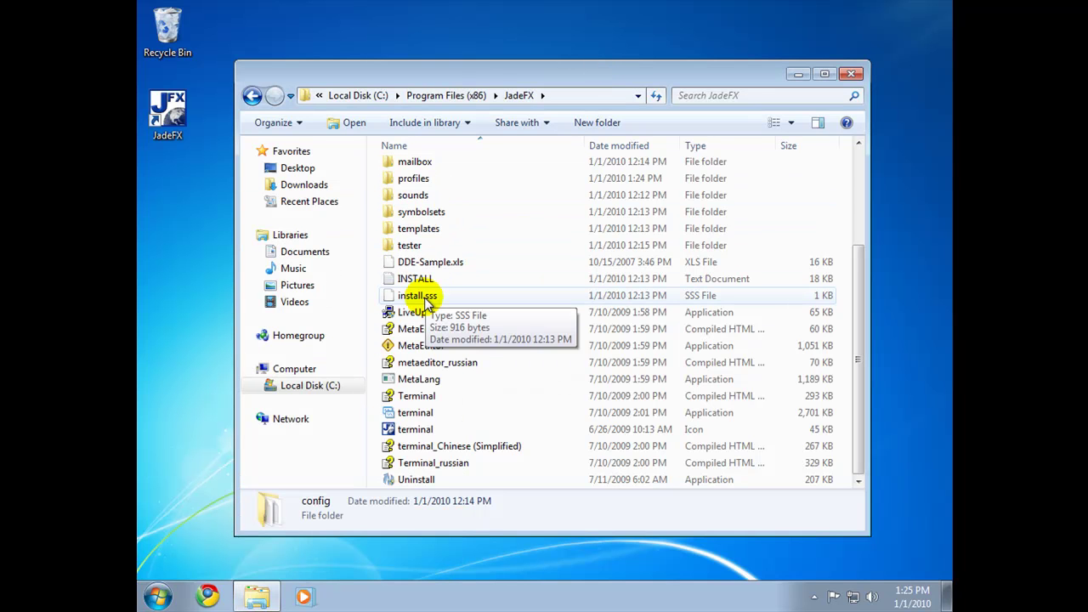